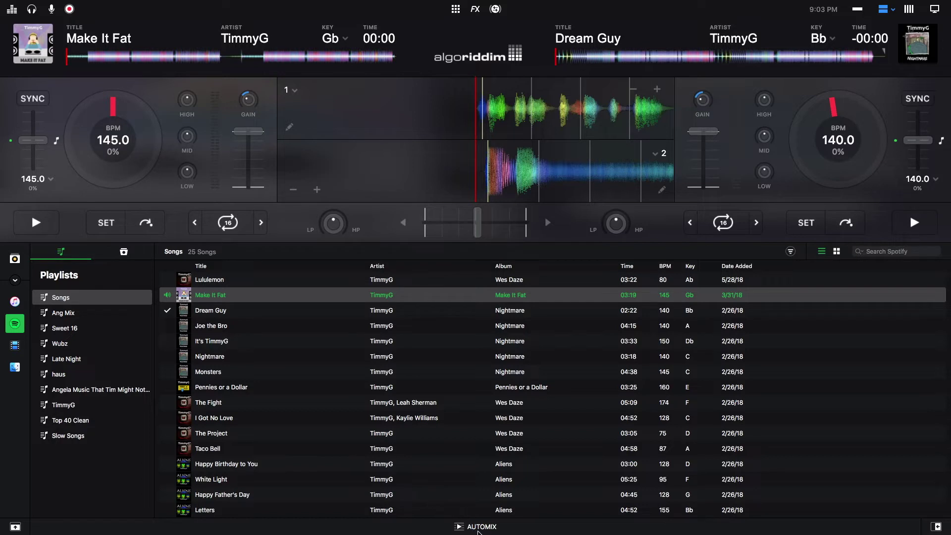
Open the Automix queue panel and switch the single-deck layout to Automix.
click(476, 527)
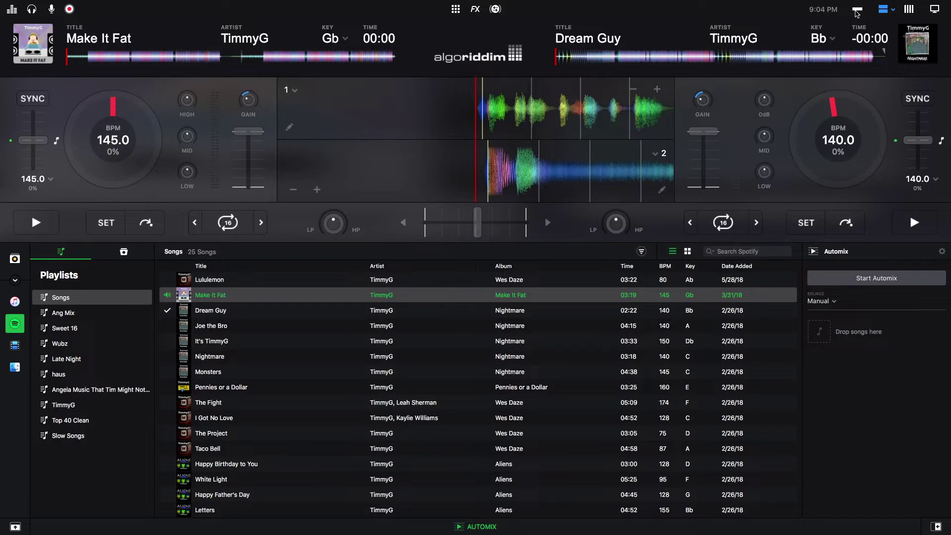
click(856, 10)
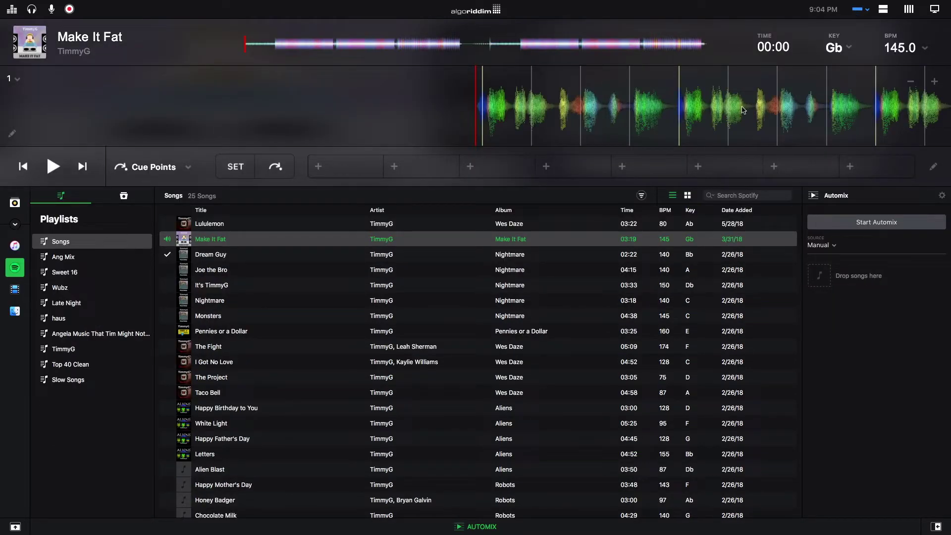
click(868, 11)
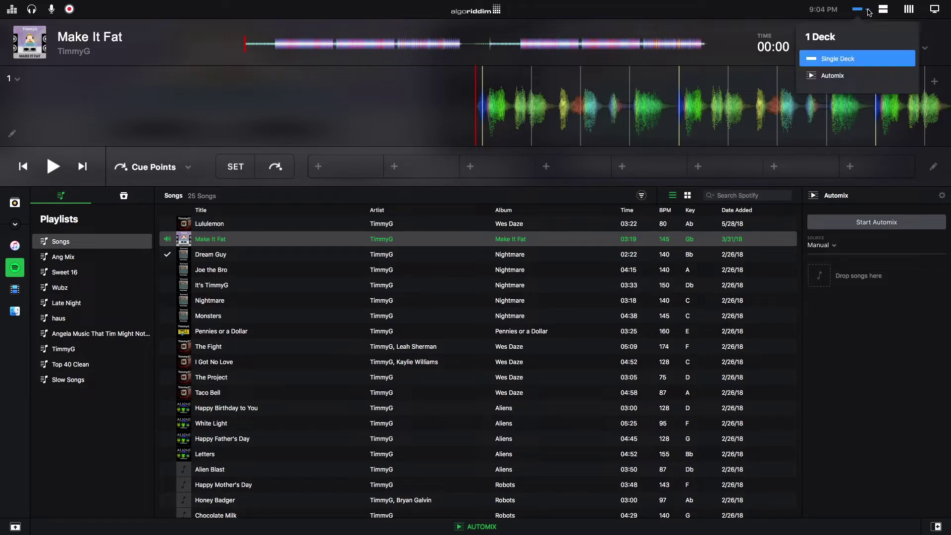
click(833, 76)
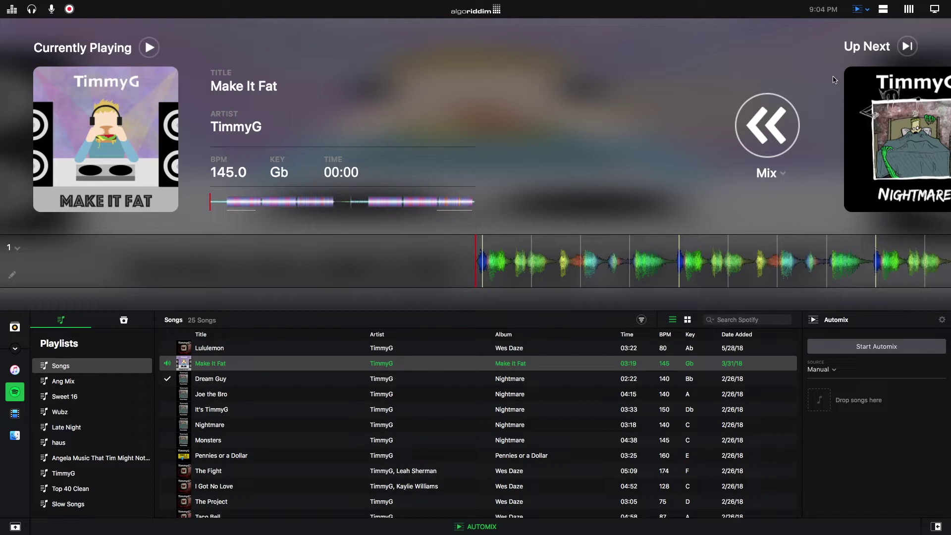
Open the Mix popover showing Fade transition, Manual 2-bar duration and Sync tempo adjust.
click(781, 176)
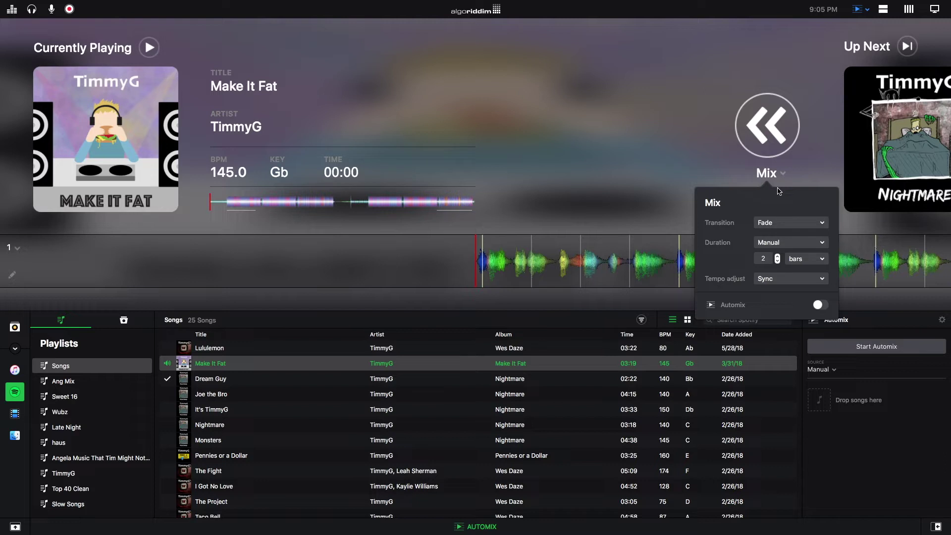
click(804, 224)
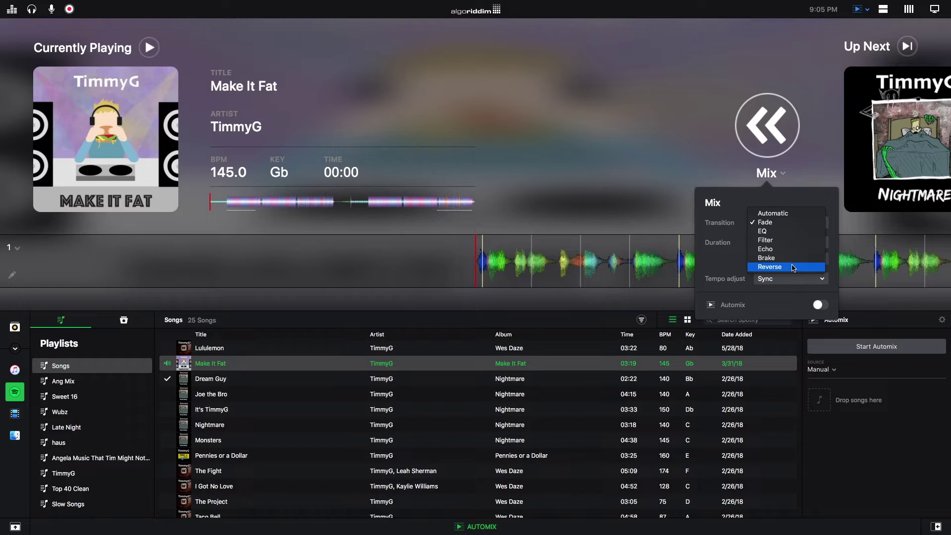
Keep the Fade transition and set the mix duration mode to Manual.
click(731, 259)
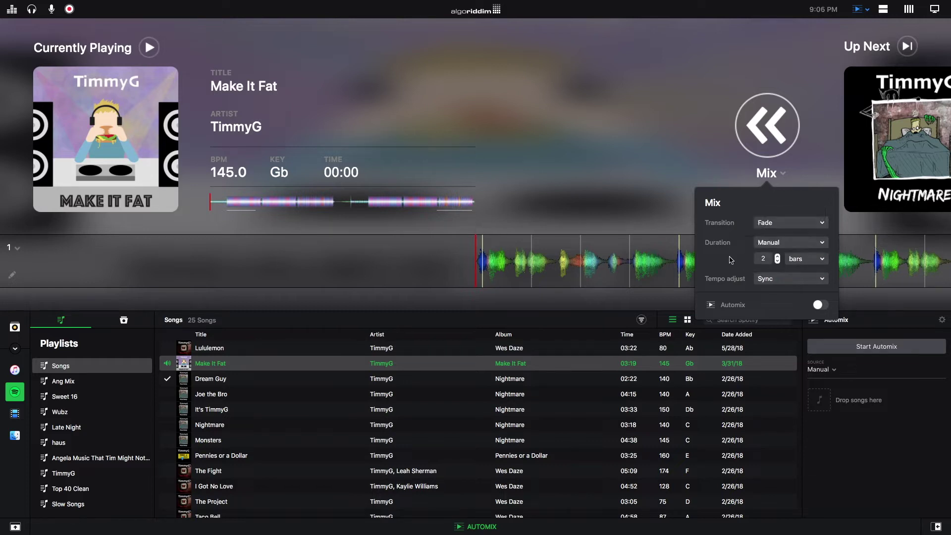
click(781, 244)
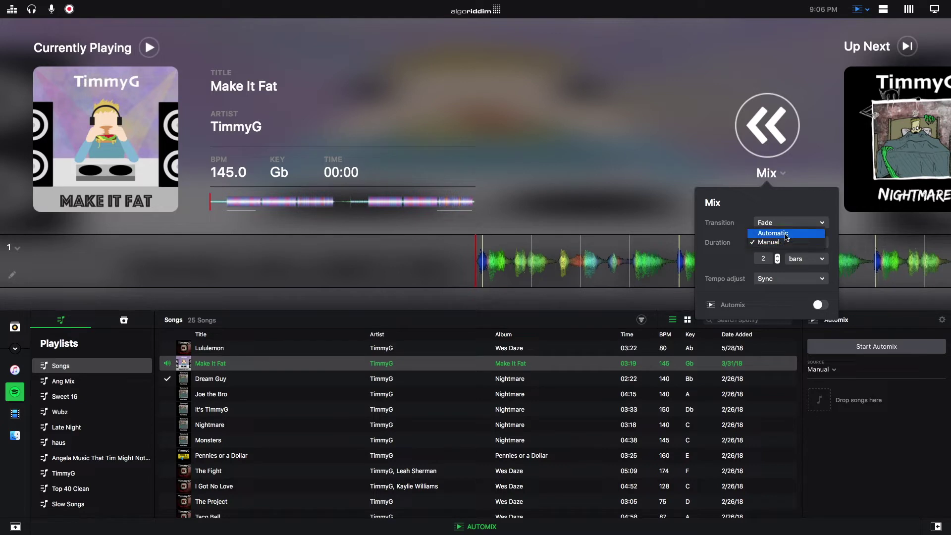
click(786, 234)
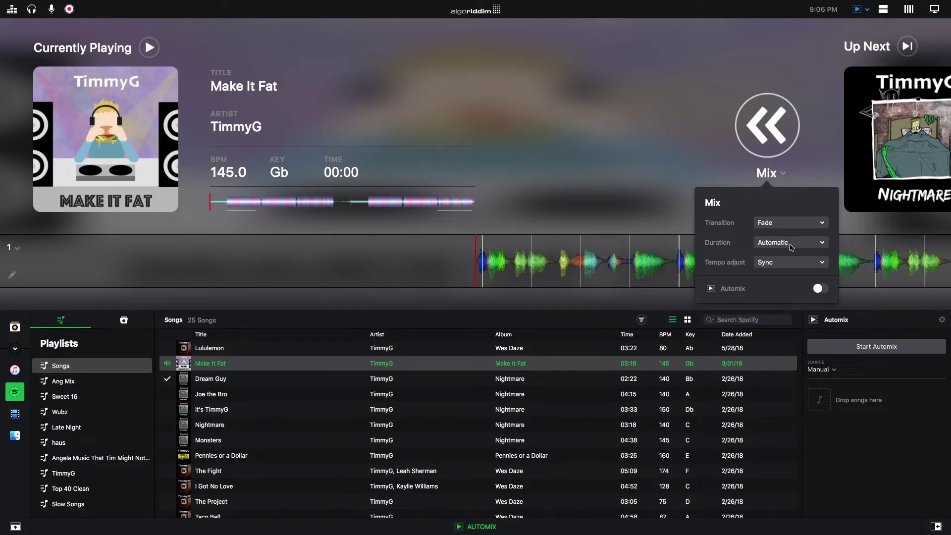
click(791, 246)
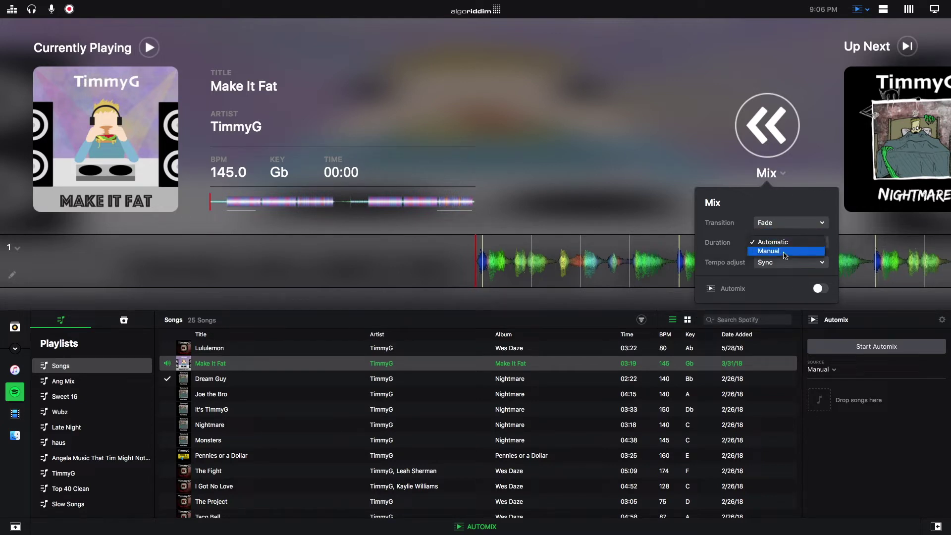
click(785, 253)
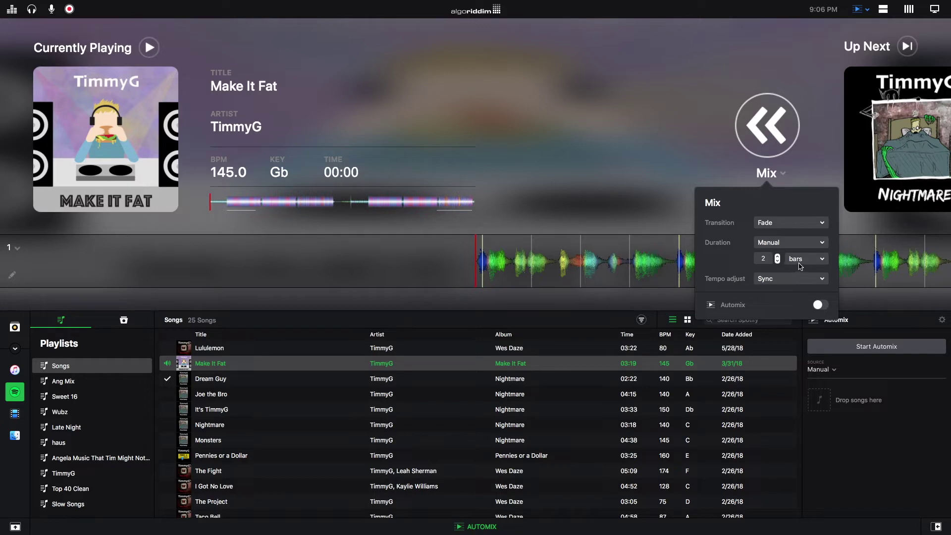
Keep the duration unit in bars and step the duration up to 32 bars.
click(800, 263)
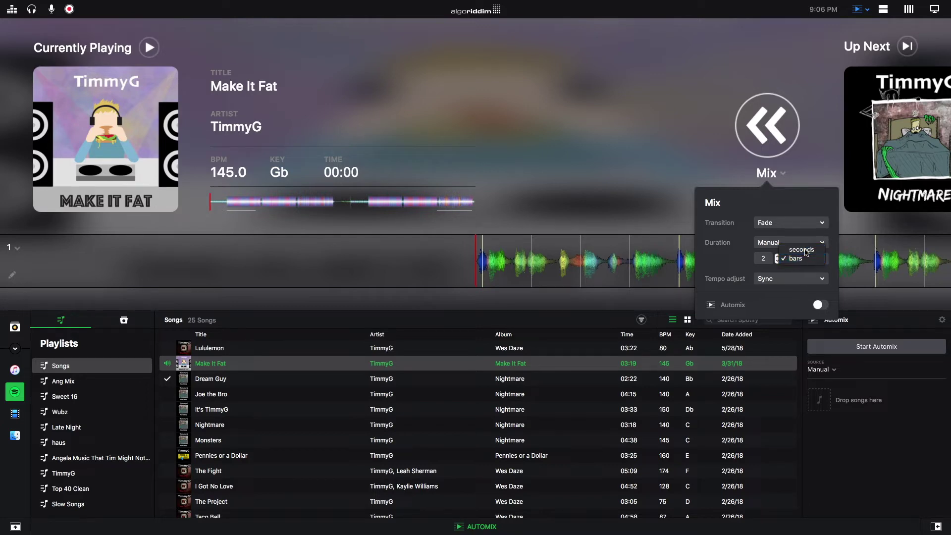
click(805, 252)
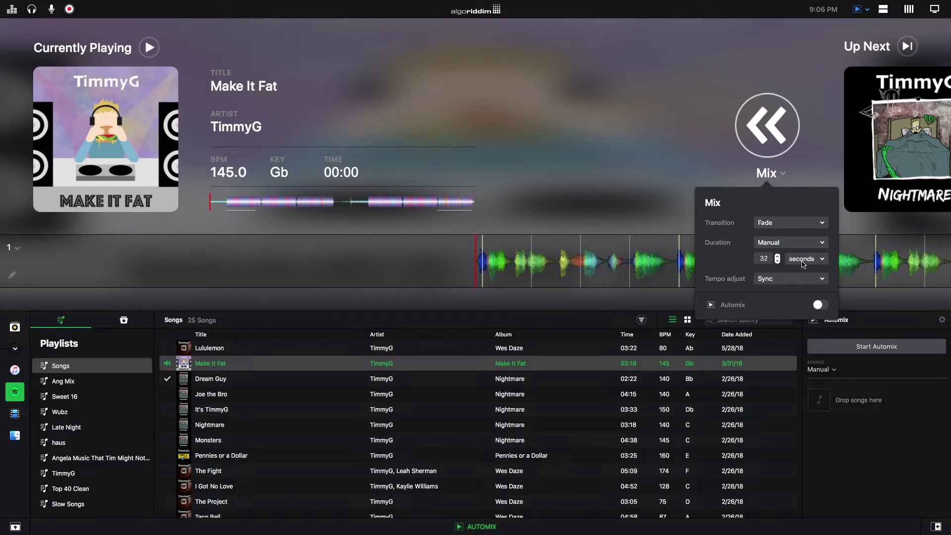
click(803, 264)
click(806, 268)
click(777, 256)
click(777, 256)
click(777, 256)
click(777, 257)
click(782, 281)
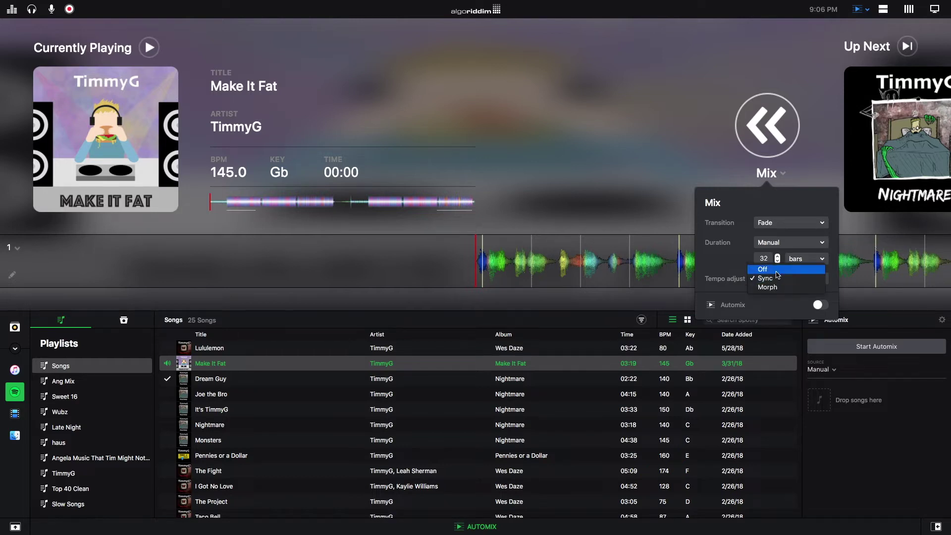
click(777, 270)
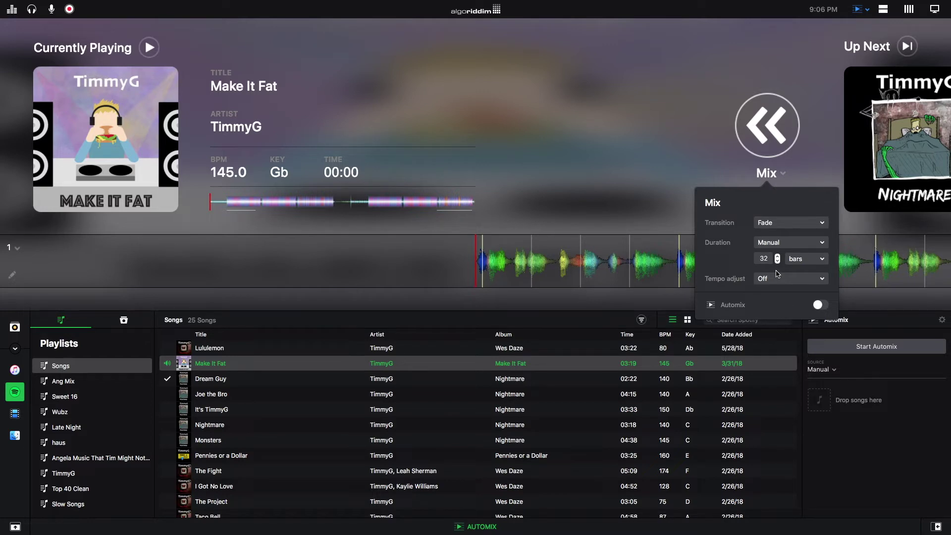
click(777, 278)
click(777, 288)
Choose Morph in the Mix popover's Tempo adjust dropdown.
click(767, 281)
click(774, 287)
Dismiss the Mix popover, returning to the Automix view with its empty queue.
click(868, 349)
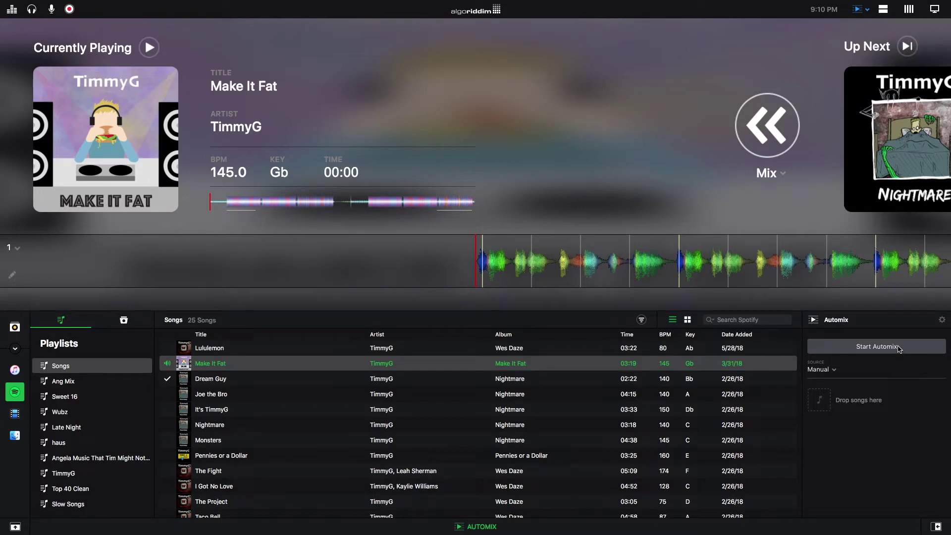
click(868, 348)
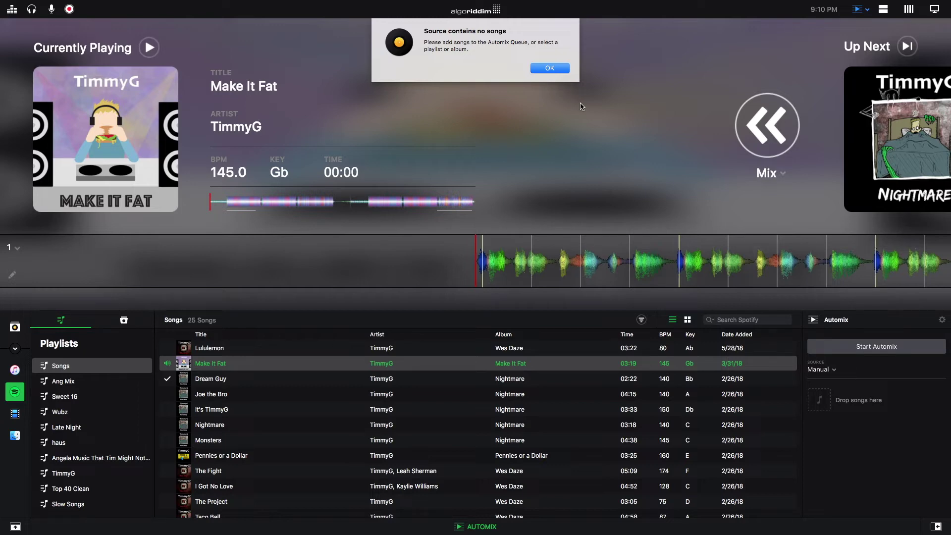
click(549, 69)
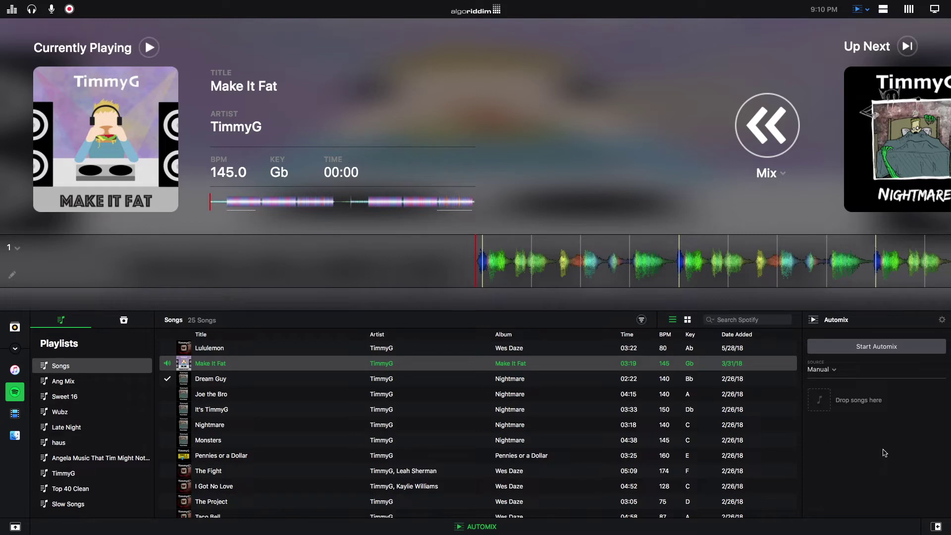
Set the Automix source to Current Playlist (Songs), queuing tracks from 'Joe the Bro' onward.
click(833, 370)
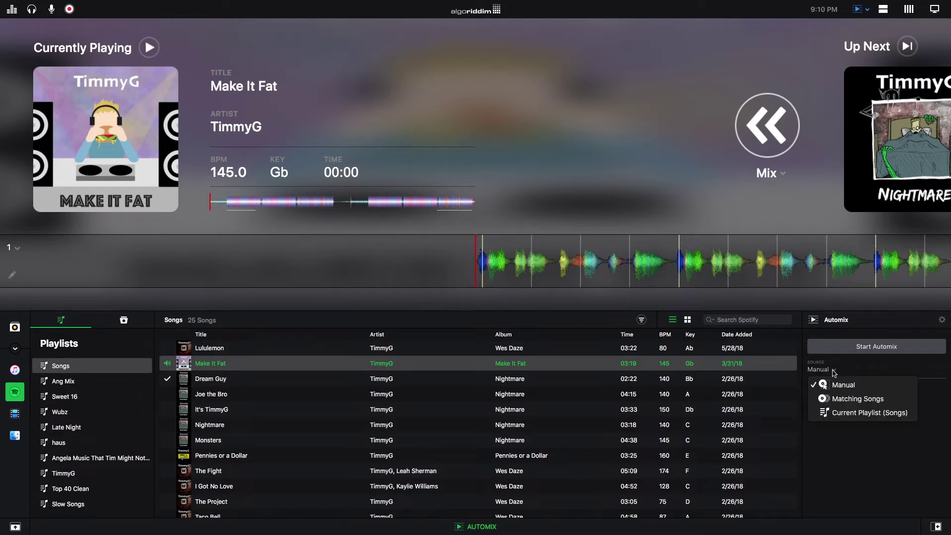
click(836, 398)
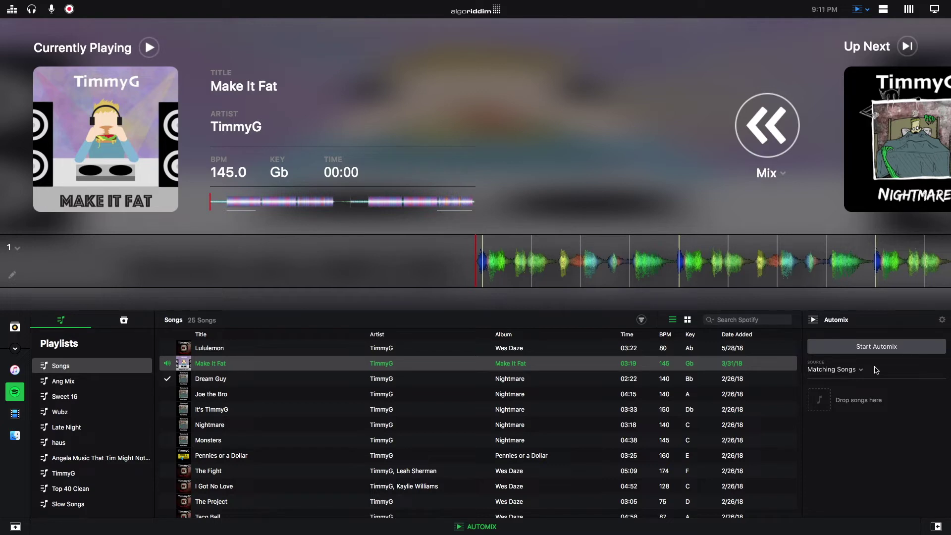
click(860, 374)
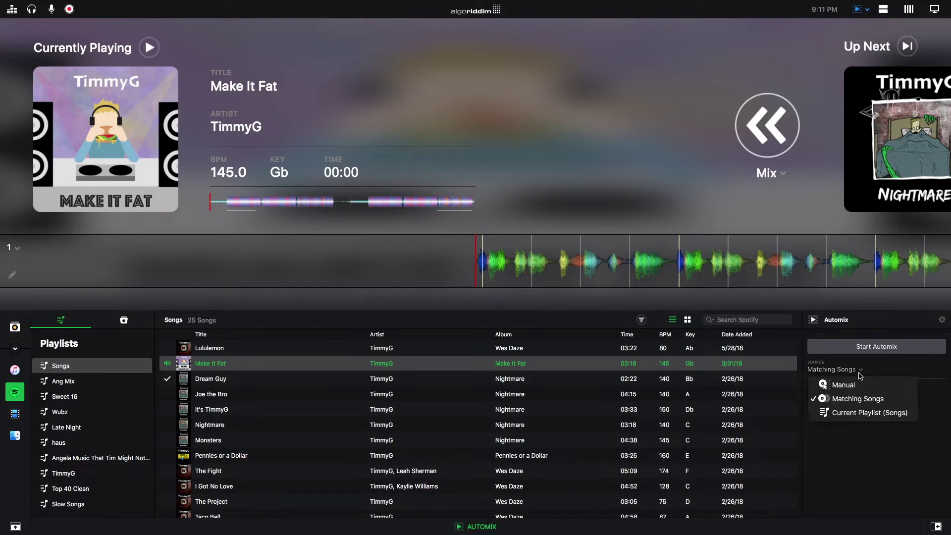
click(860, 415)
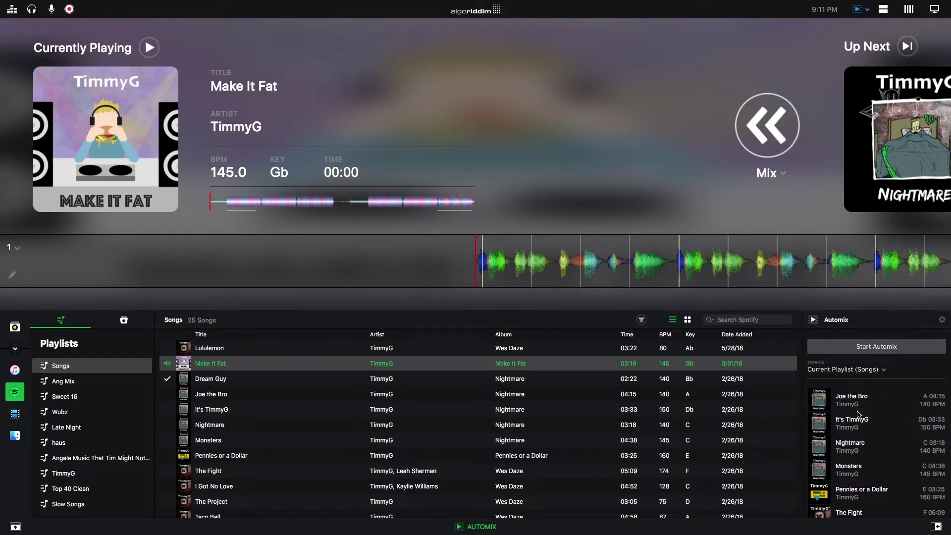
scroll(878, 426, down, 10)
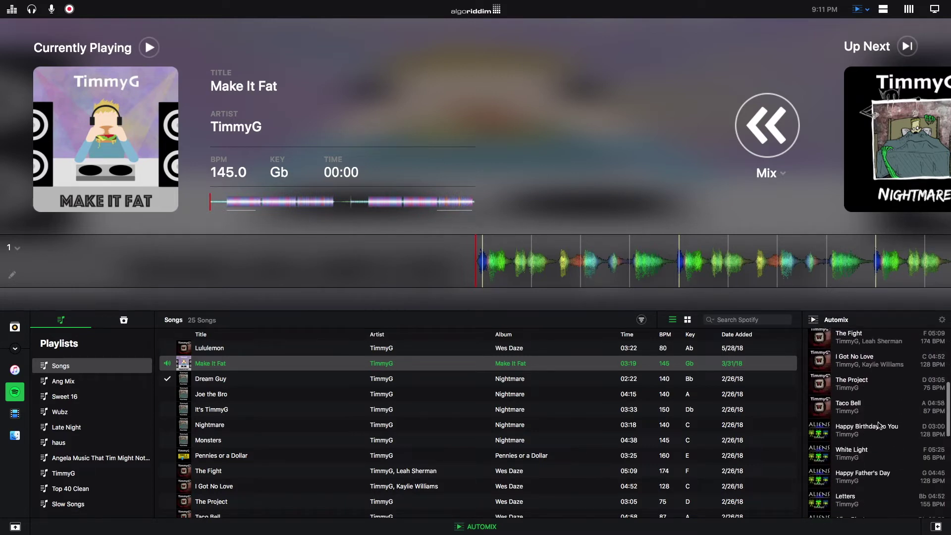
scroll(879, 425, up, 10)
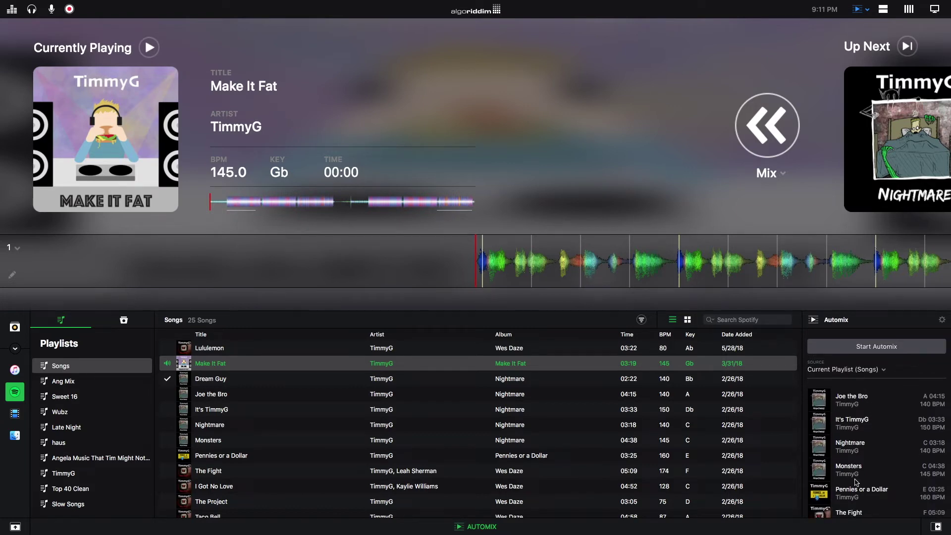
Start and then stop Automix, leaving 'Make It Fat' paused at 00:08.
click(892, 349)
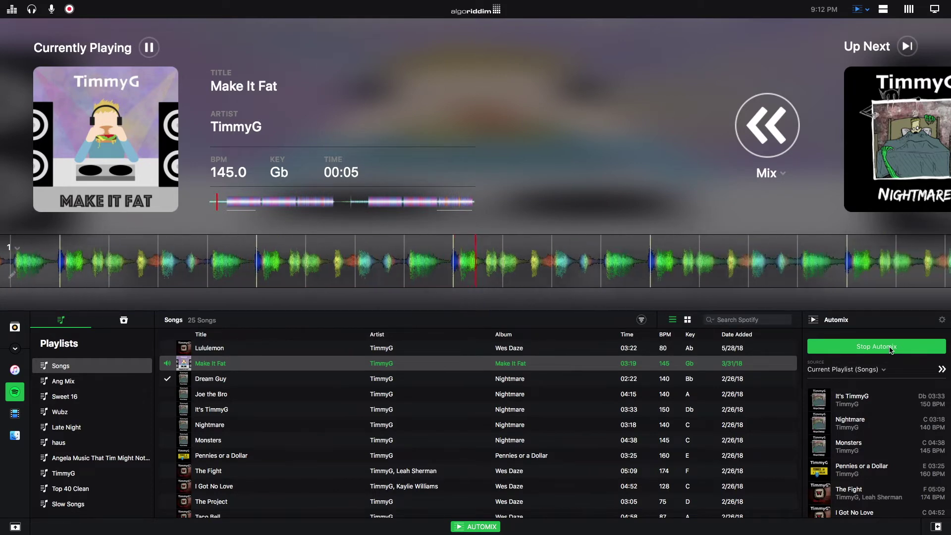
click(891, 349)
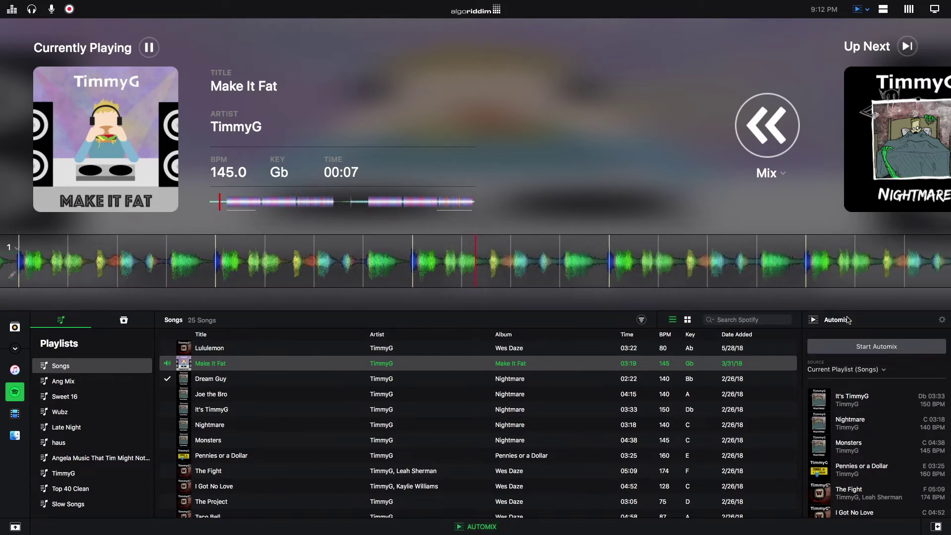
click(149, 48)
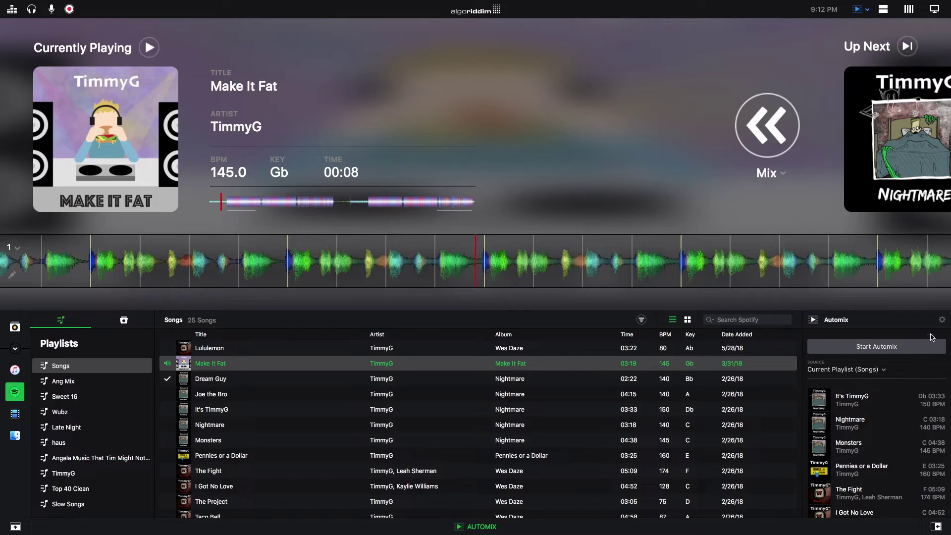
Open djay Pro Preferences from the application menu.
click(942, 320)
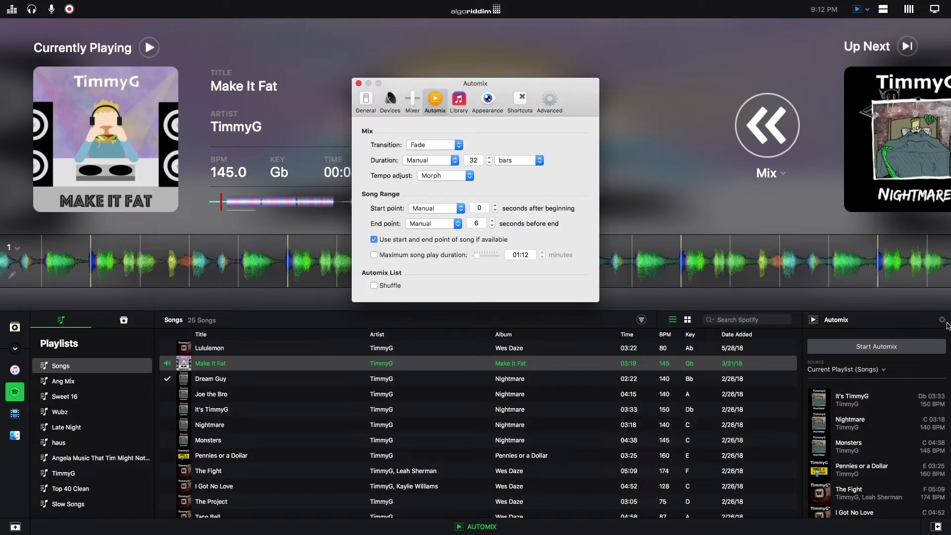
click(358, 83)
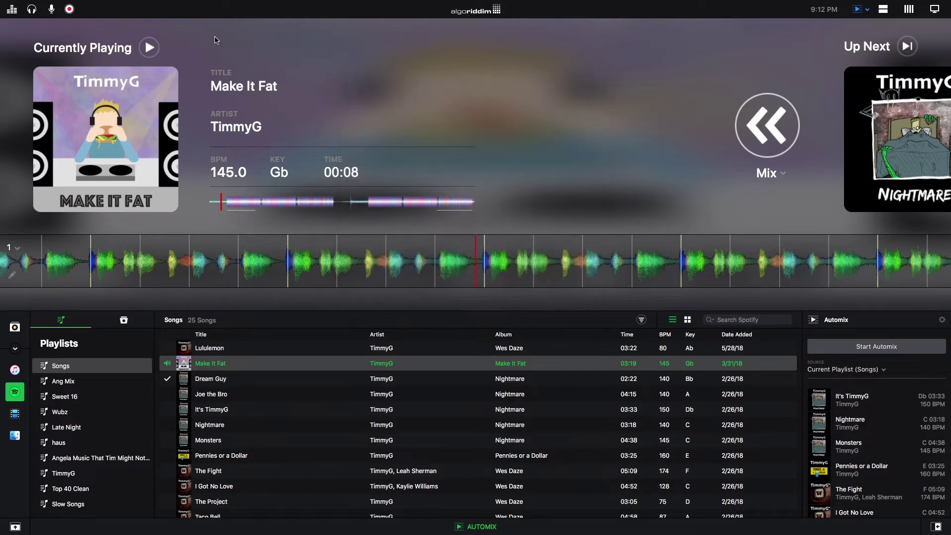
mouse_move(8, 3)
click(51, 7)
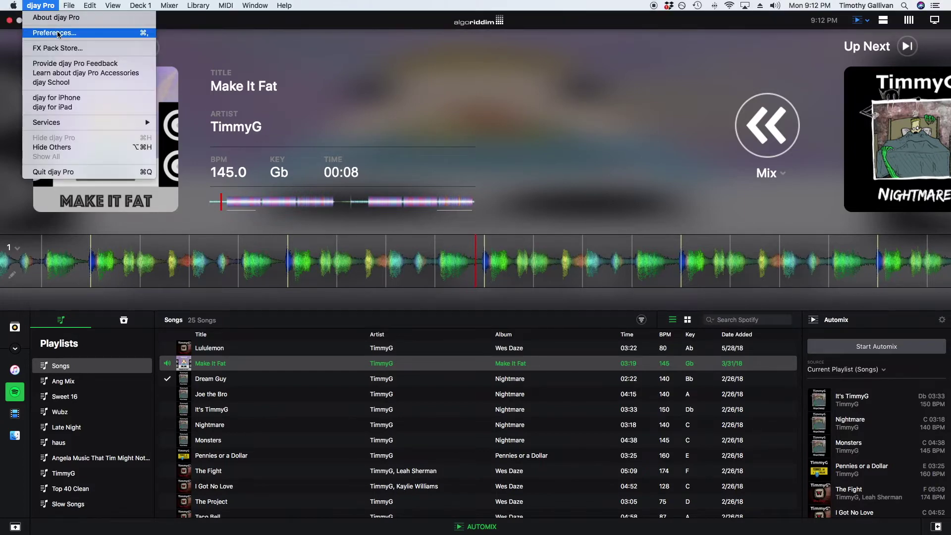
click(59, 33)
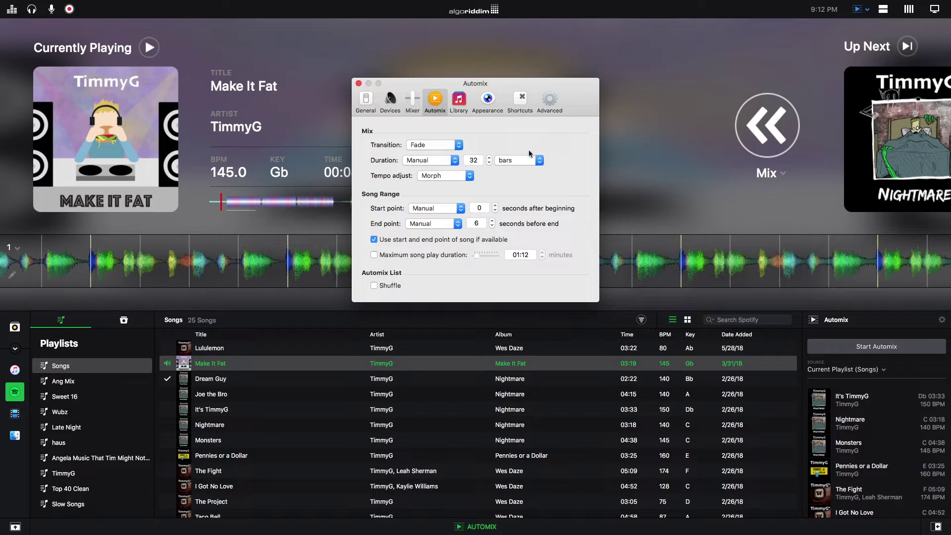
Review the Automix Transition and Tempo adjust popups, keeping Fade and Morph.
click(436, 145)
click(485, 130)
click(448, 175)
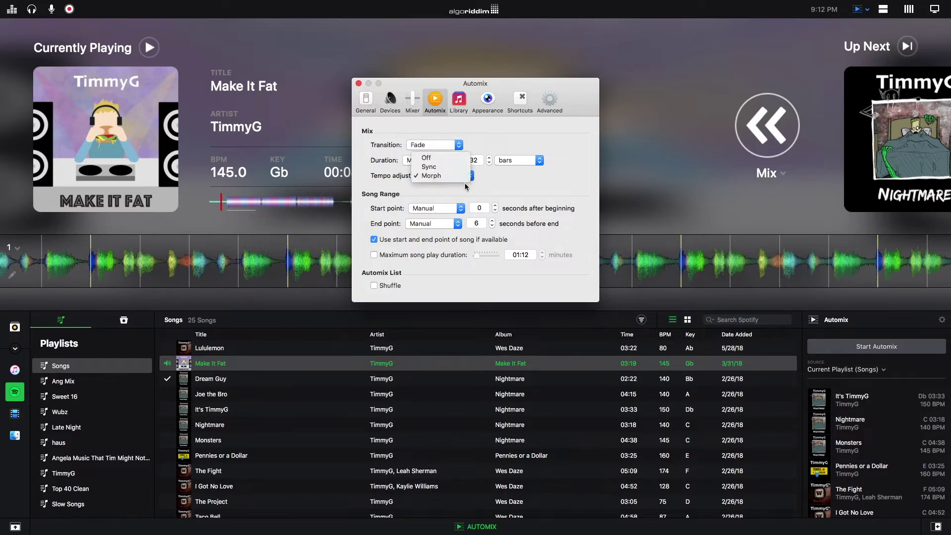
click(504, 181)
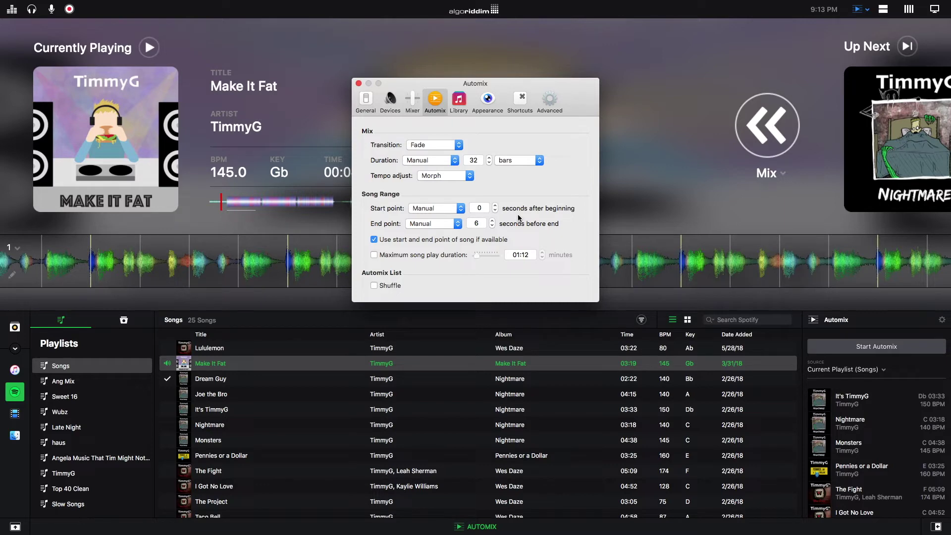
Set both the Automix start point and end point to Automatic.
click(439, 208)
click(439, 199)
click(439, 223)
click(437, 215)
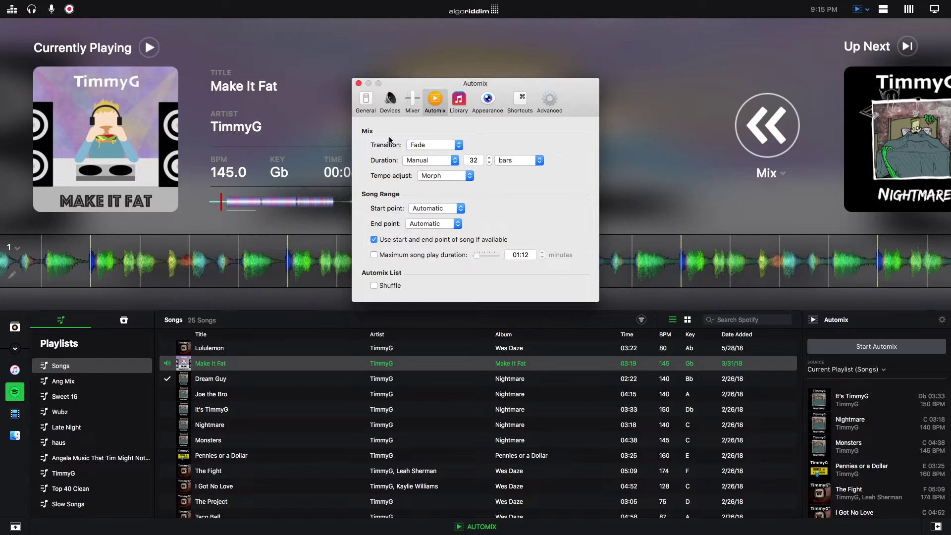
Close Preferences, rewind 'Make It Fat' to 00:07, mix into 'Joe the Bro', pause at 00:29.
click(358, 83)
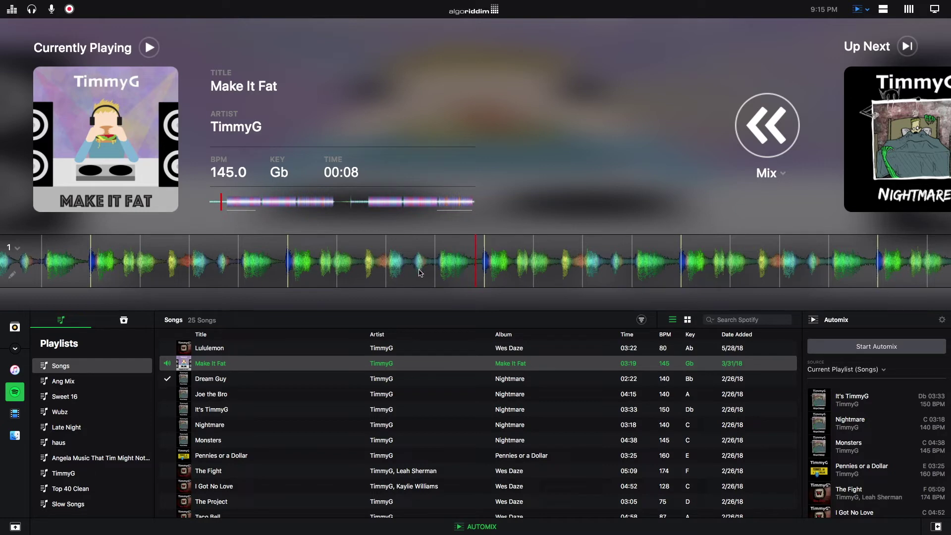
drag(425, 272, 478, 273)
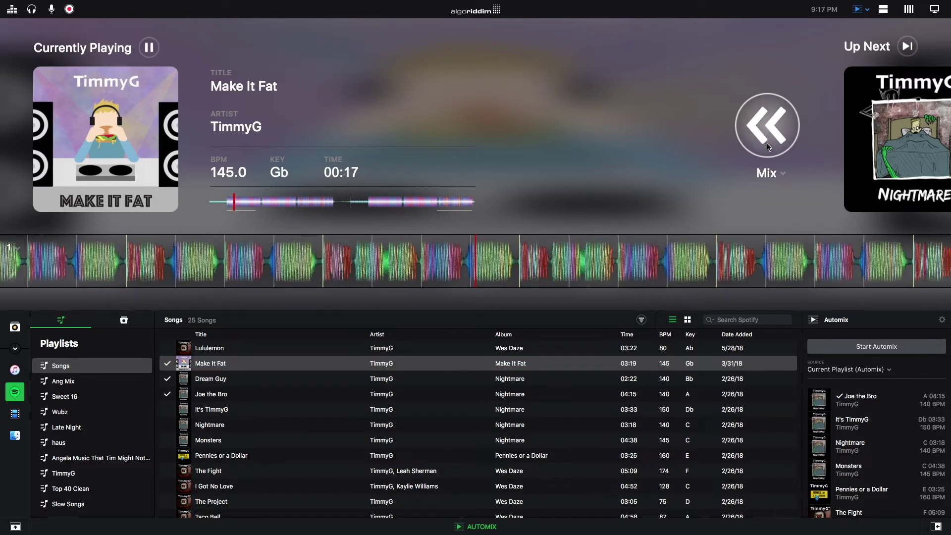
click(769, 146)
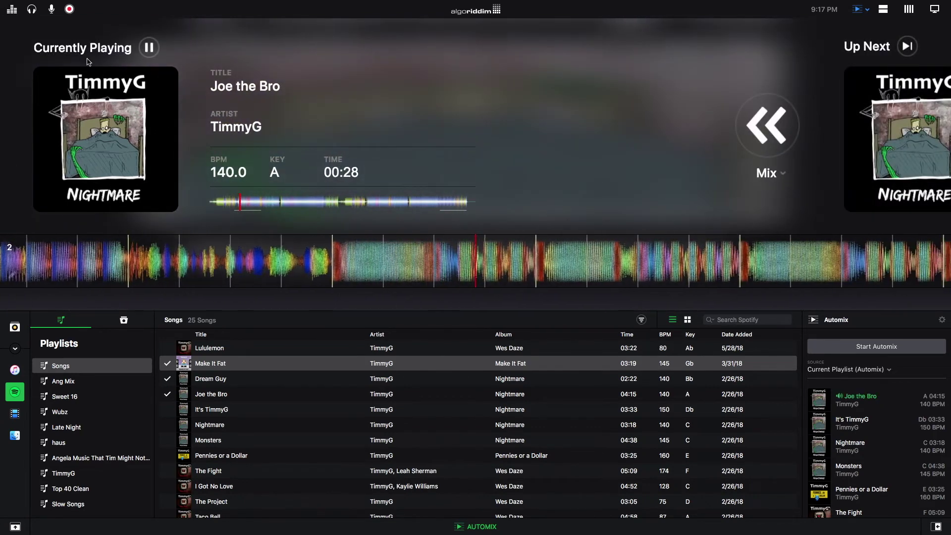
click(149, 48)
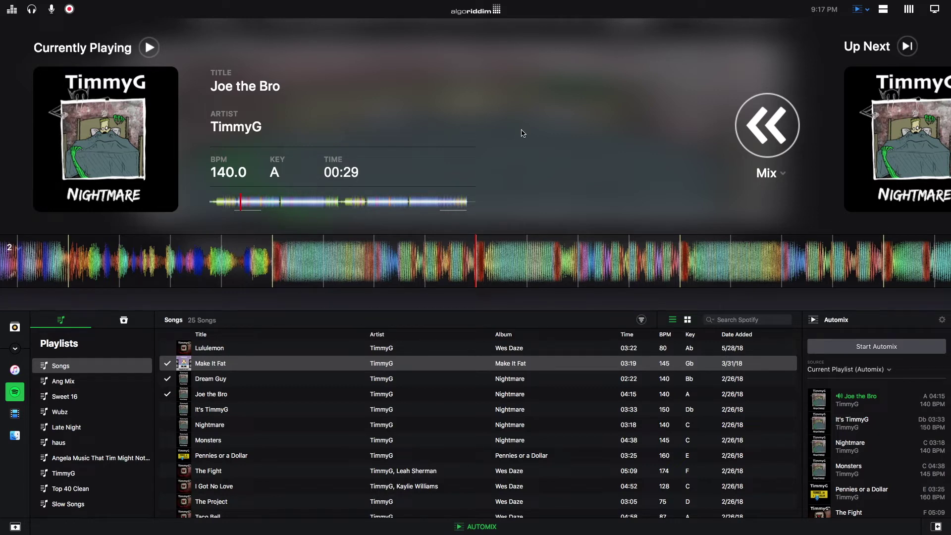
Switch to the two-deck layout, briefly play It's TimmyG on deck 1, and reopen Automix preferences.
click(883, 10)
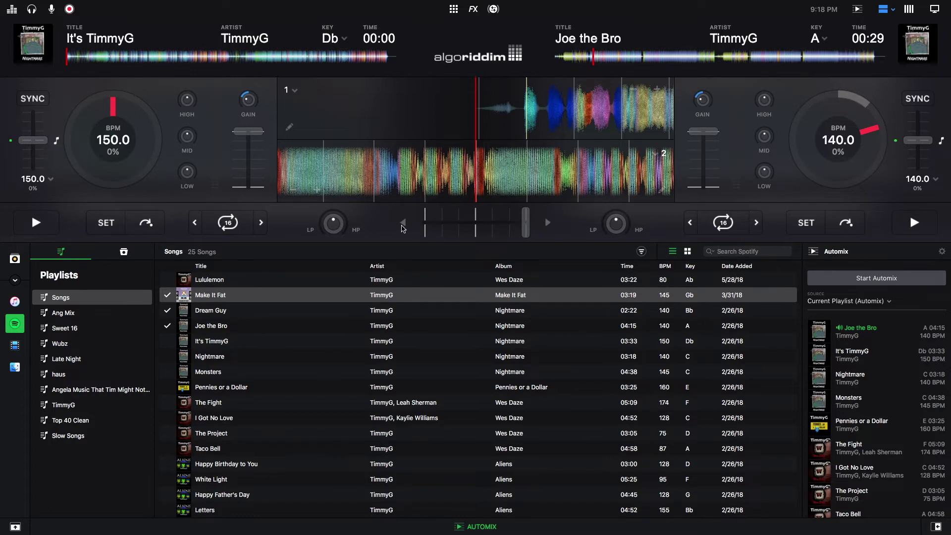
click(403, 228)
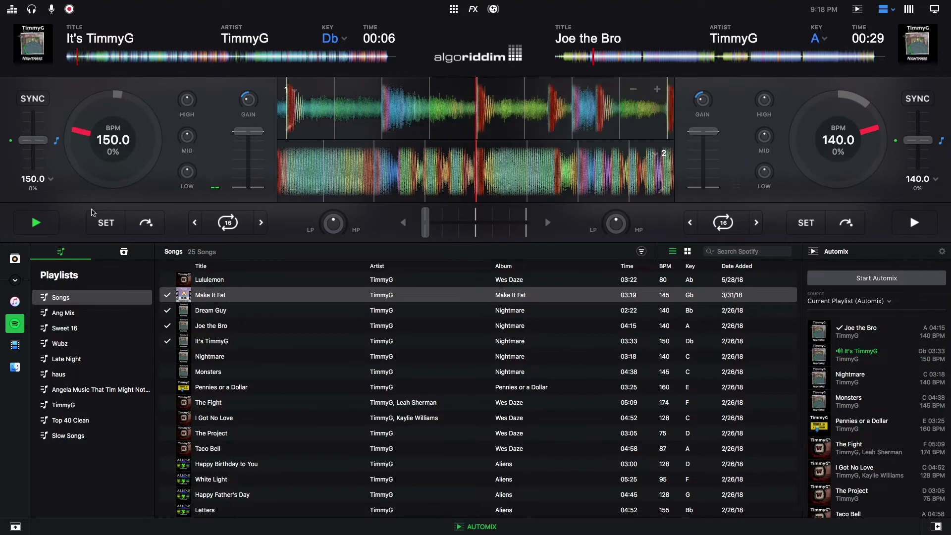
click(36, 223)
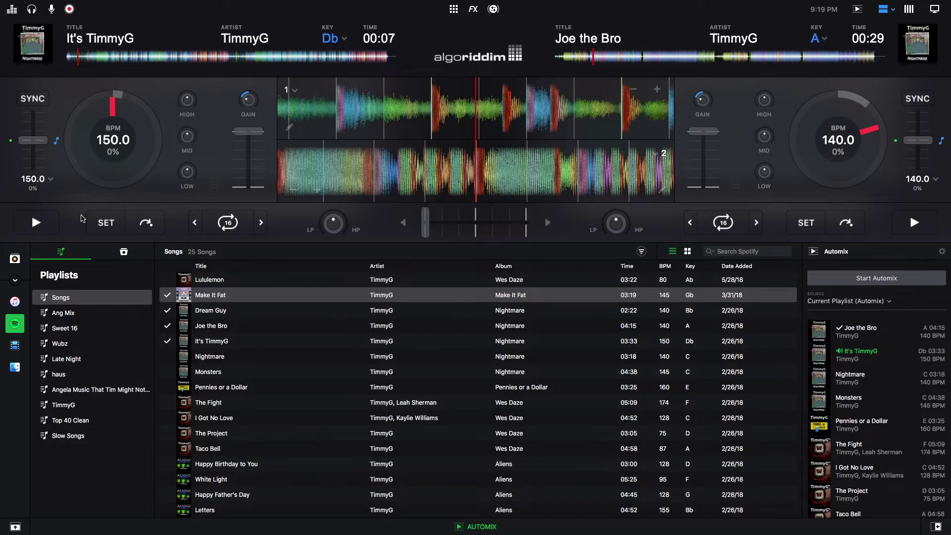
click(943, 251)
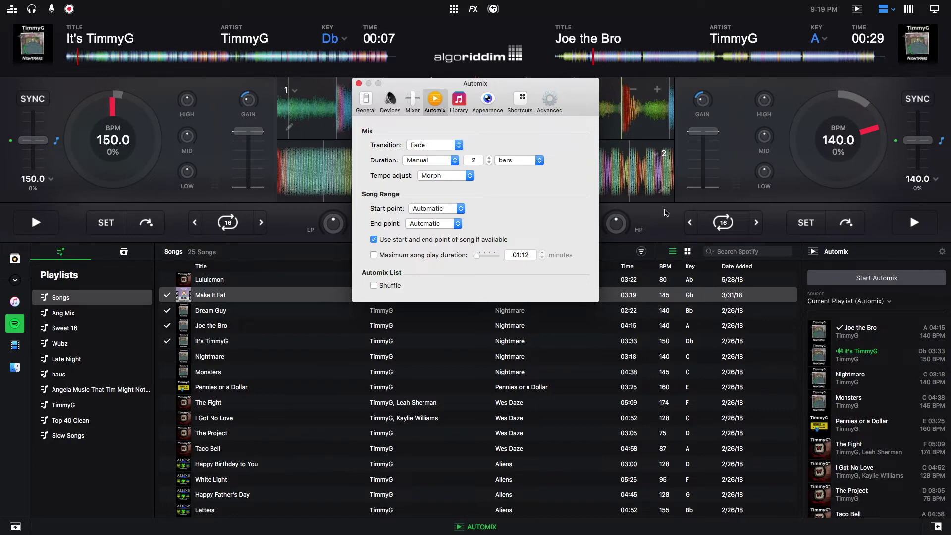
Set the Automix transition to Automatic and move the Preferences window below the decks.
click(455, 146)
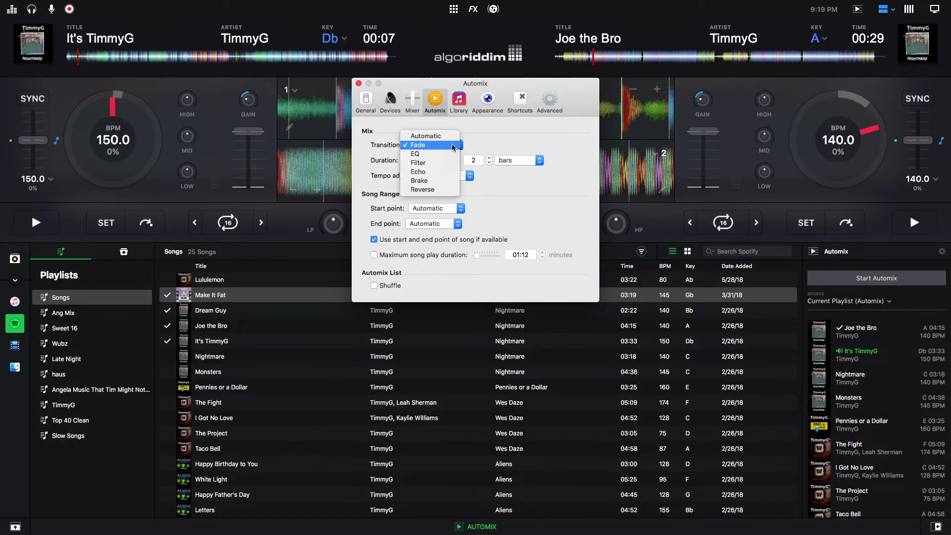
click(449, 137)
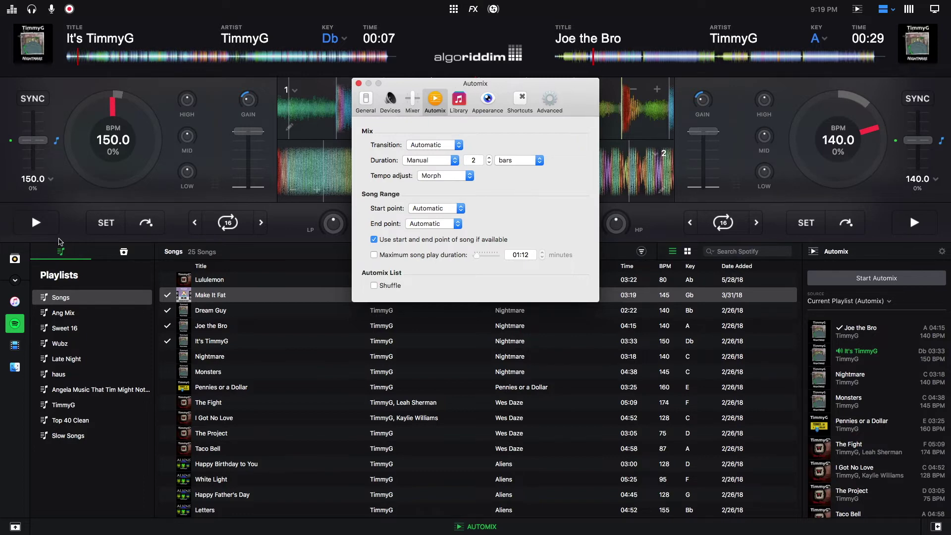
drag(398, 87, 387, 305)
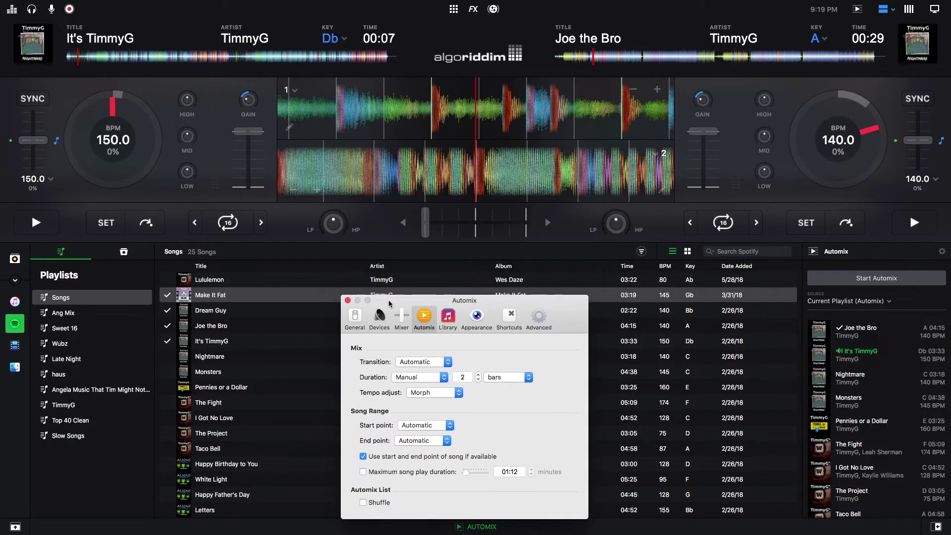
Play deck 1, start Automix, and pause deck 2 at 00:40.
click(35, 226)
click(35, 226)
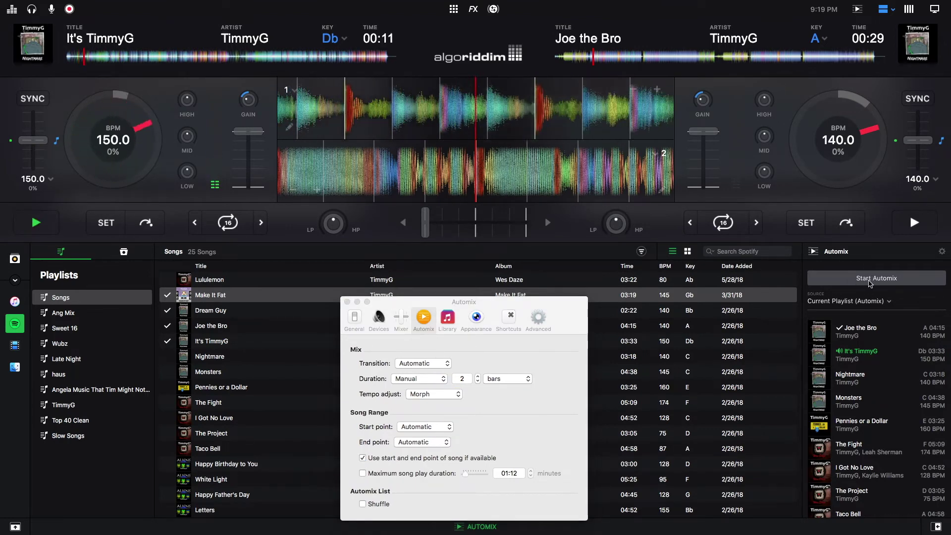
click(868, 279)
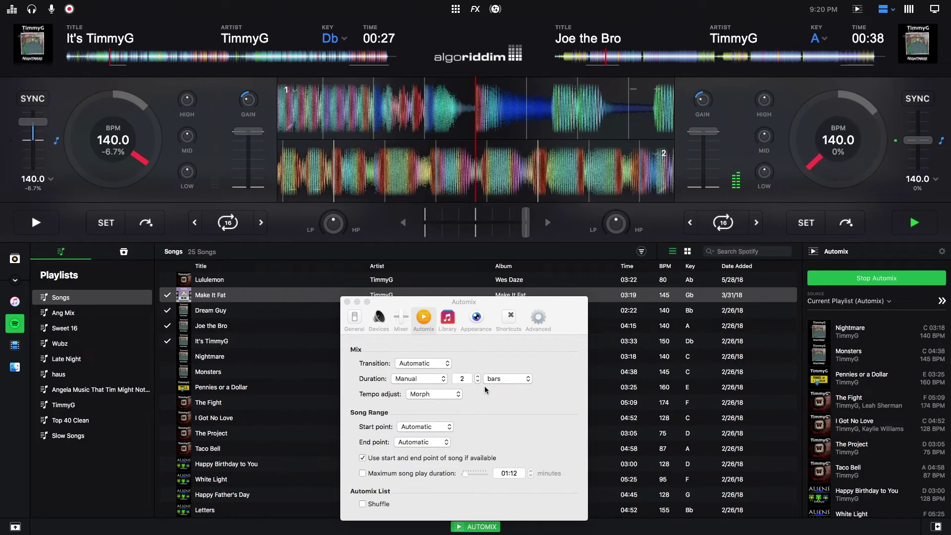
key(space)
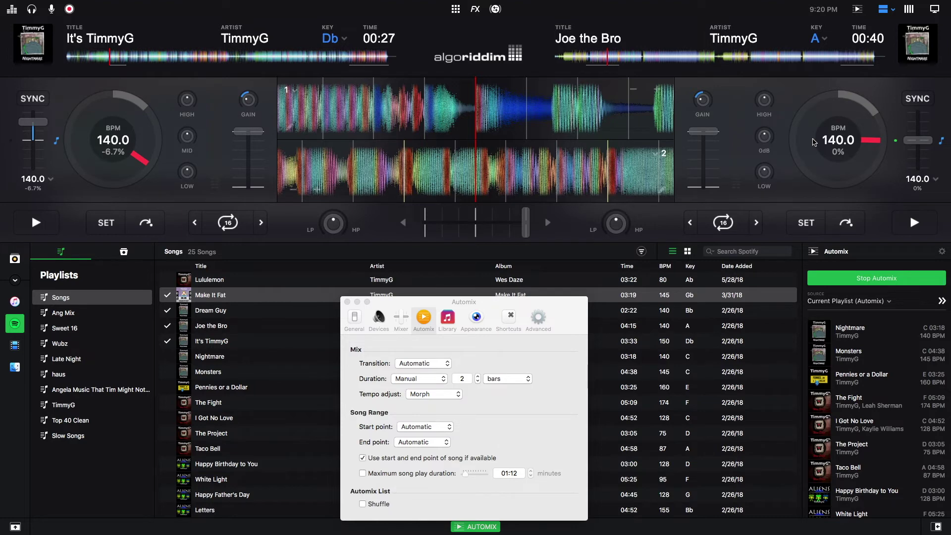
Switch the transition to EQ, play deck 2 and pause deck 1.
click(438, 365)
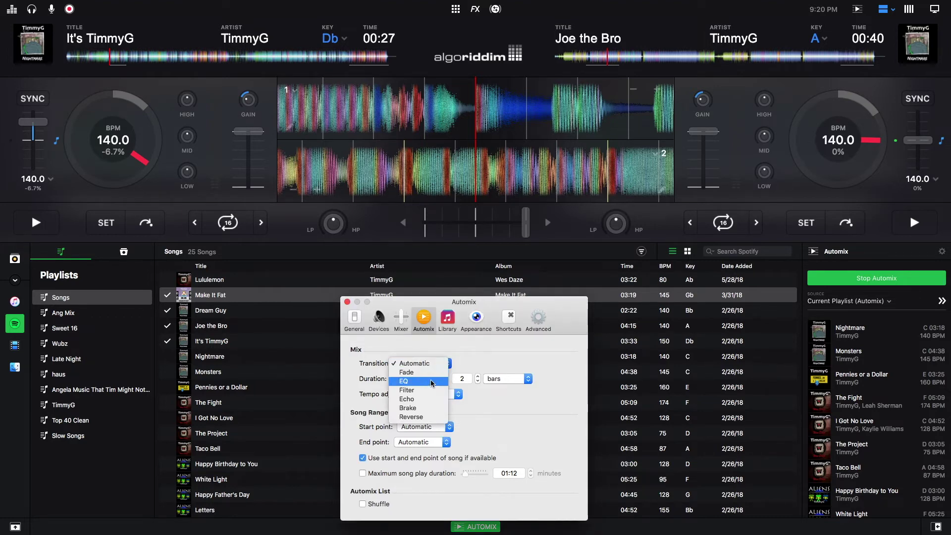
click(430, 381)
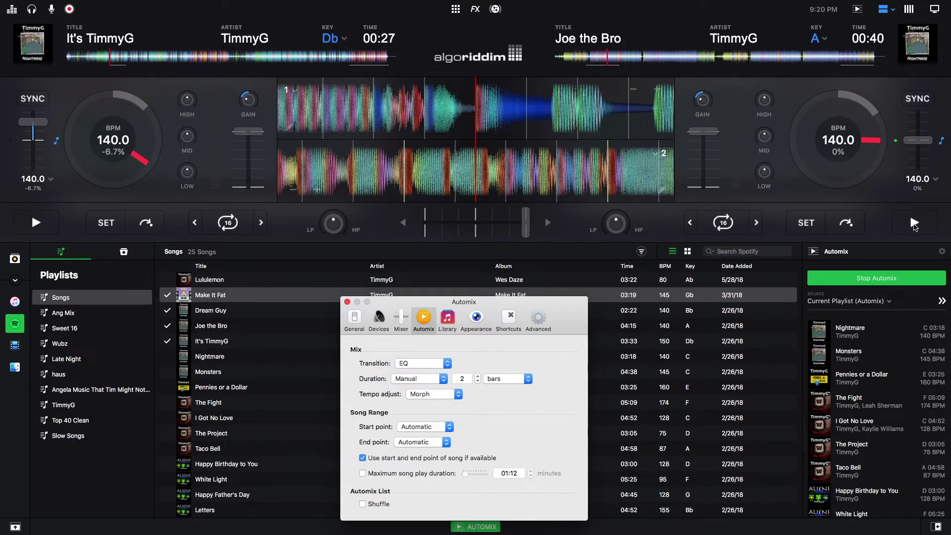
click(914, 226)
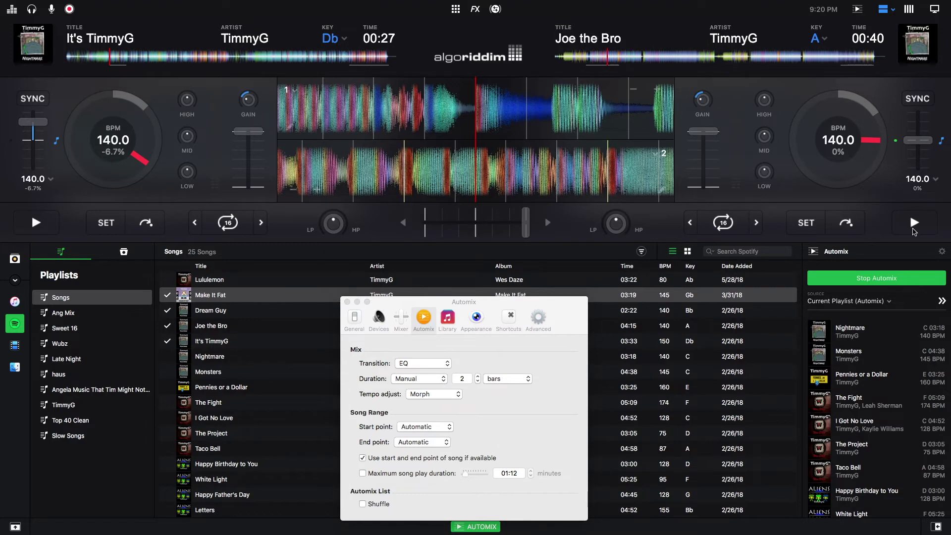
click(913, 224)
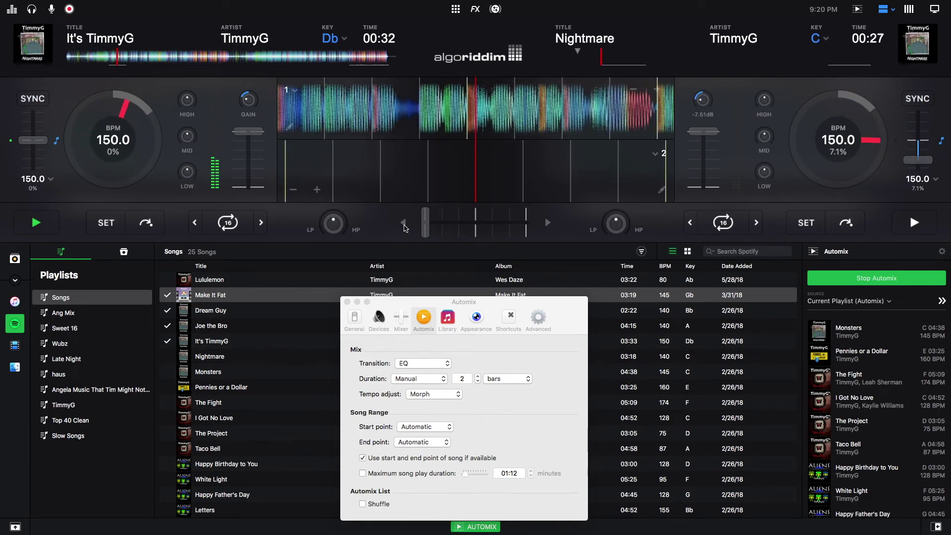
click(42, 228)
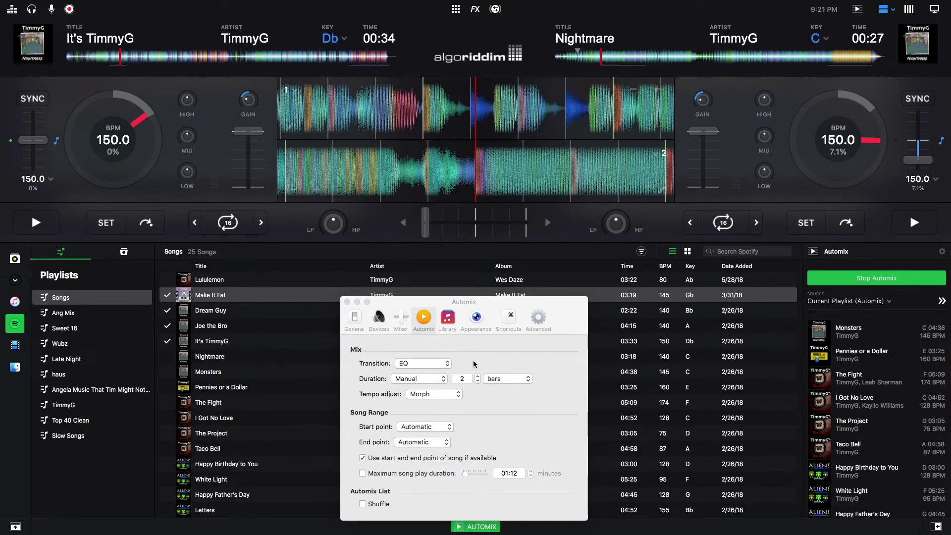
Change to a 4-bar Filter transition and play both decks so Automix blends into Nightmare.
click(478, 376)
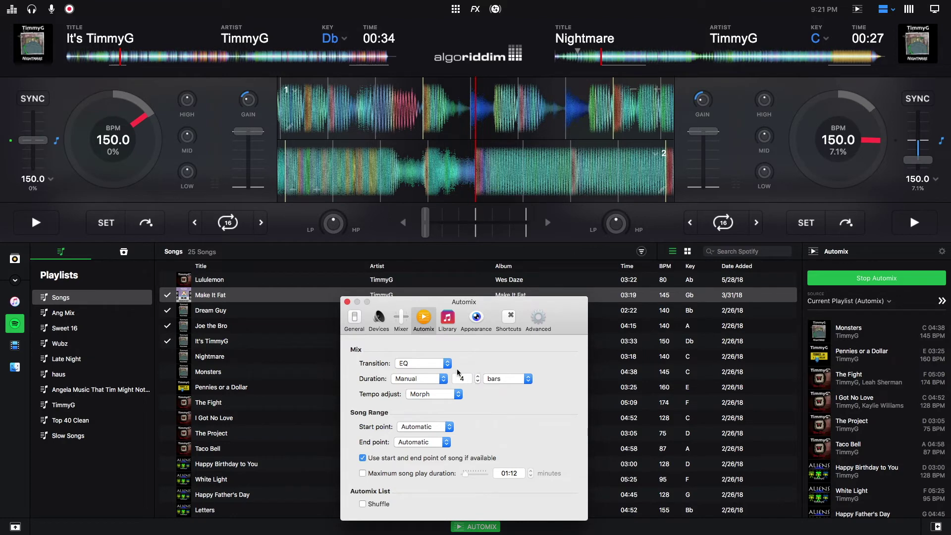
click(442, 365)
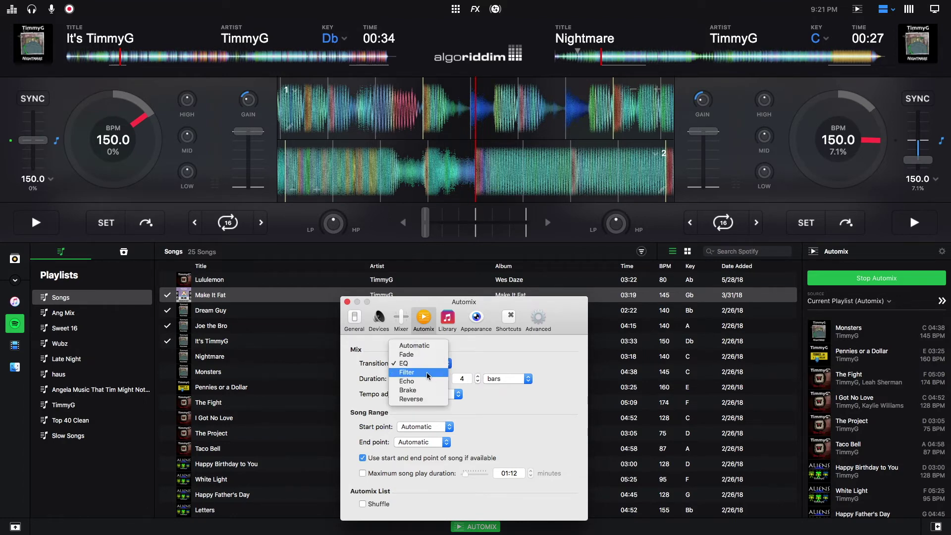
click(426, 373)
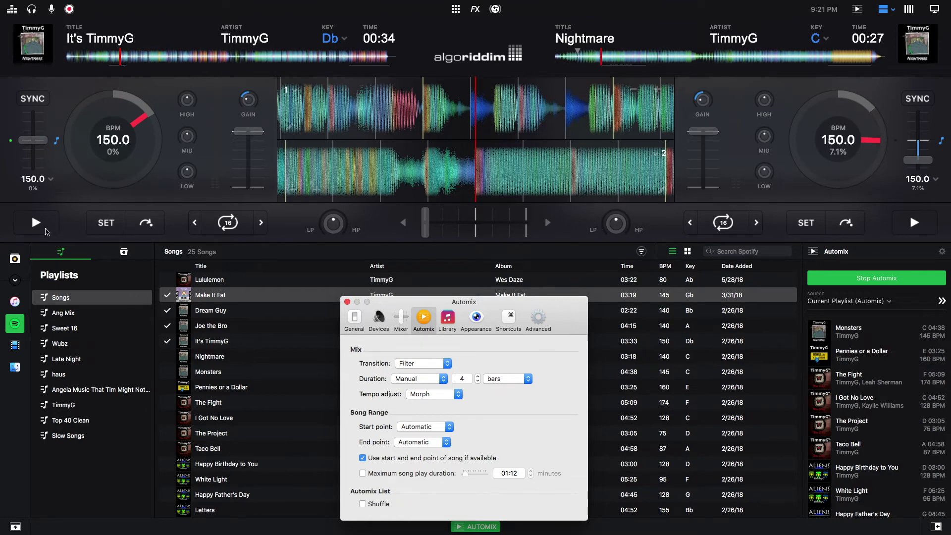
click(39, 231)
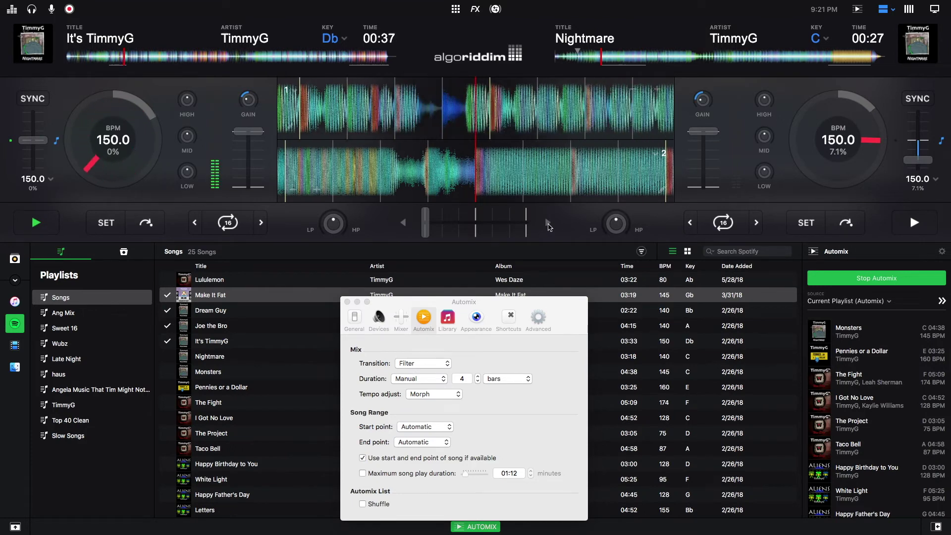
click(548, 224)
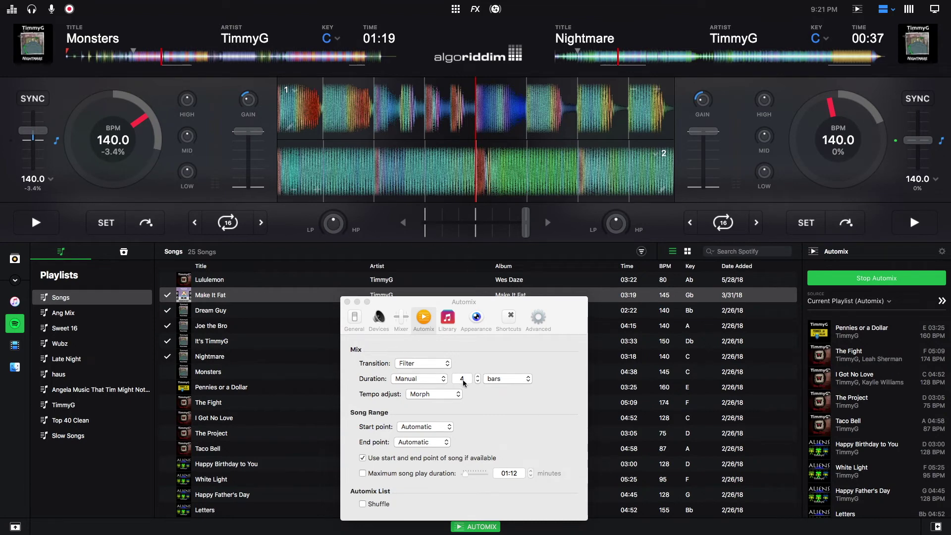
Set the Automix transition to Echo with Automatic duration.
click(425, 364)
click(424, 374)
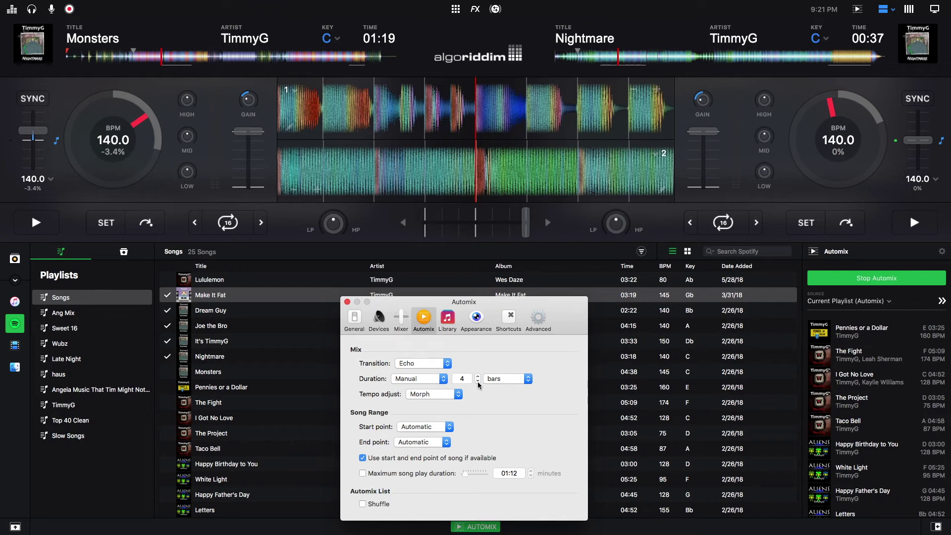
click(435, 378)
click(428, 371)
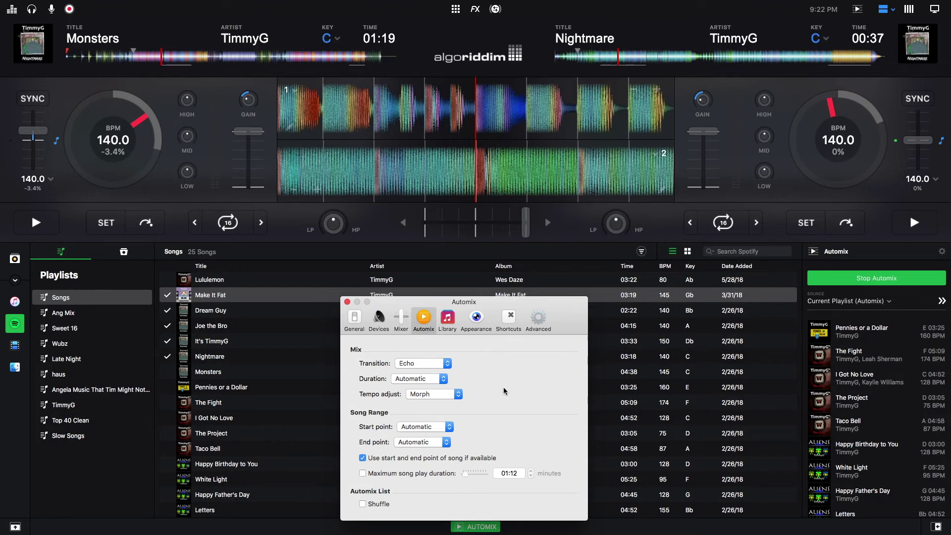
Play Nightmare and Monsters so Automix brings Pennies or a Dollar onto deck 2.
click(910, 224)
click(912, 226)
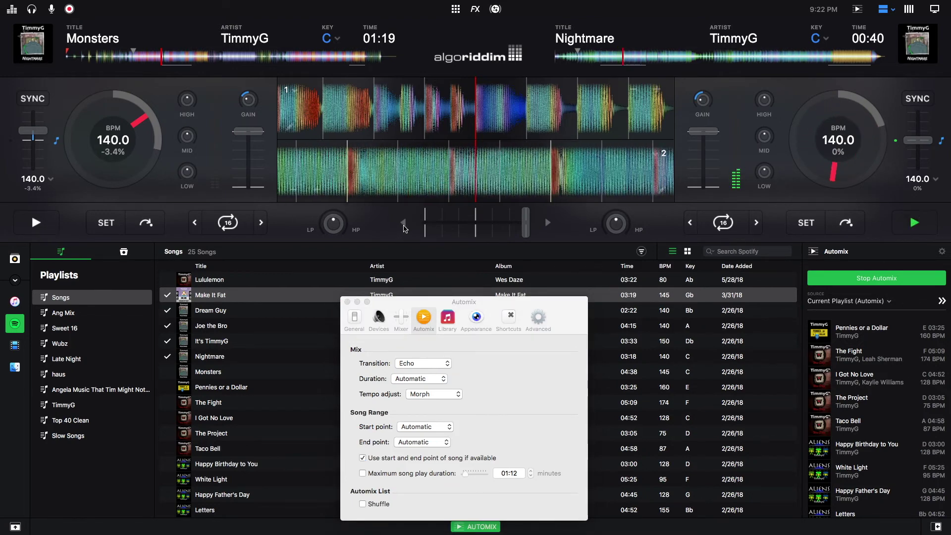
click(44, 232)
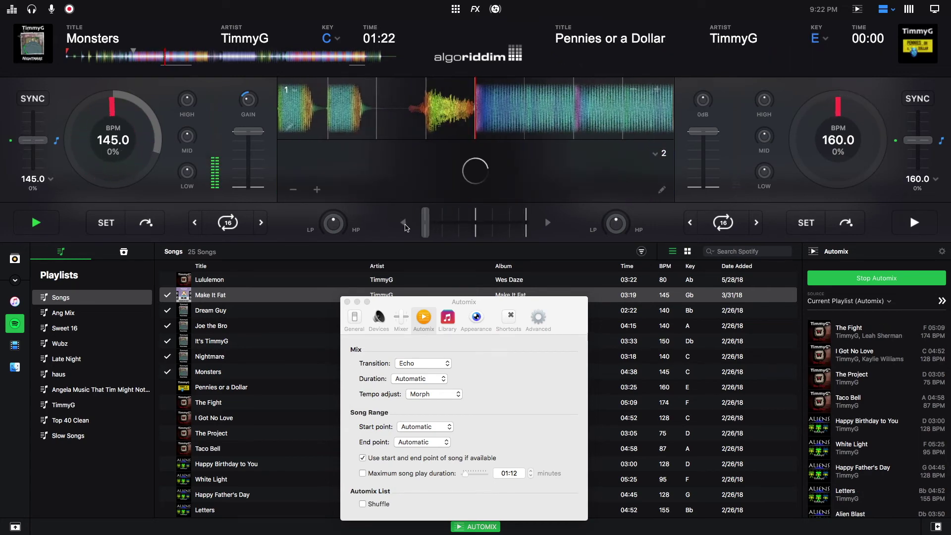
click(36, 223)
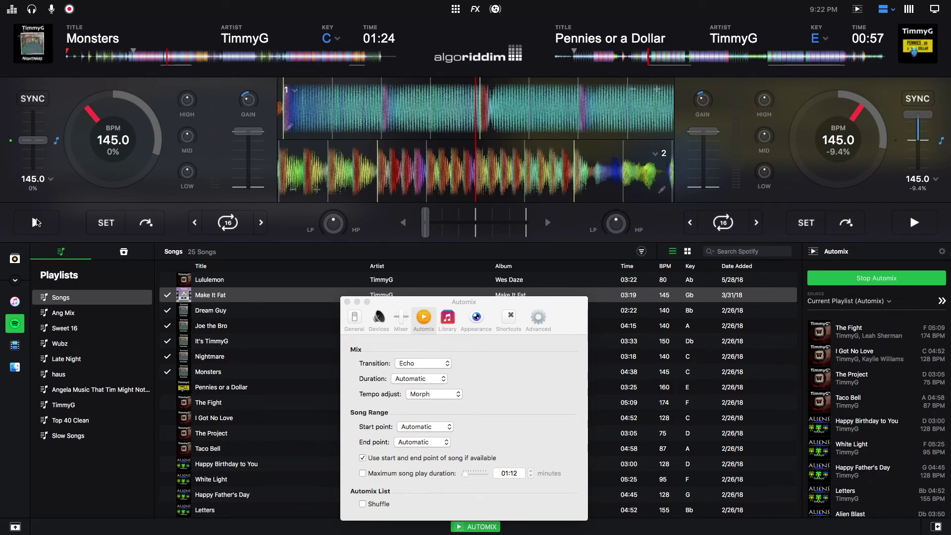
click(438, 378)
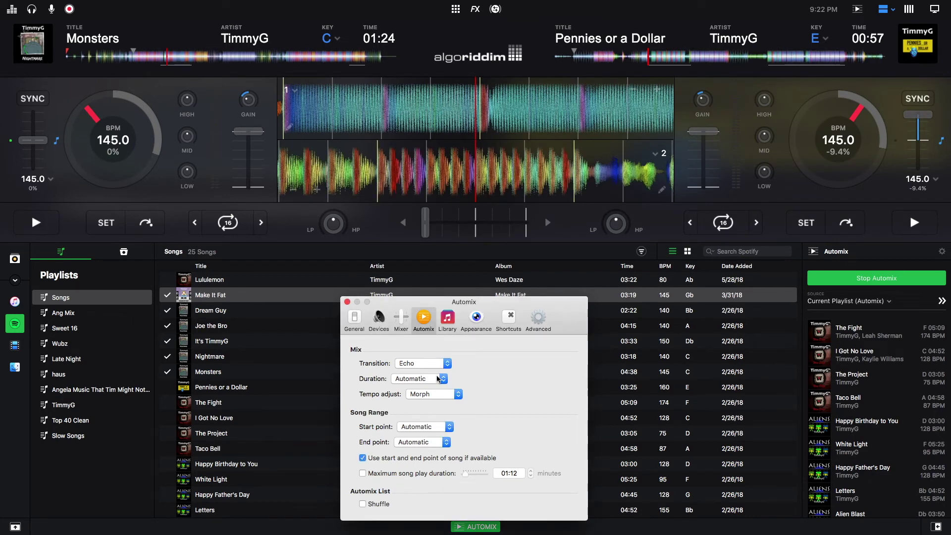
Choose the Brake transition, play deck 1 then deck 2 to hear it, then stop deck 2.
click(437, 365)
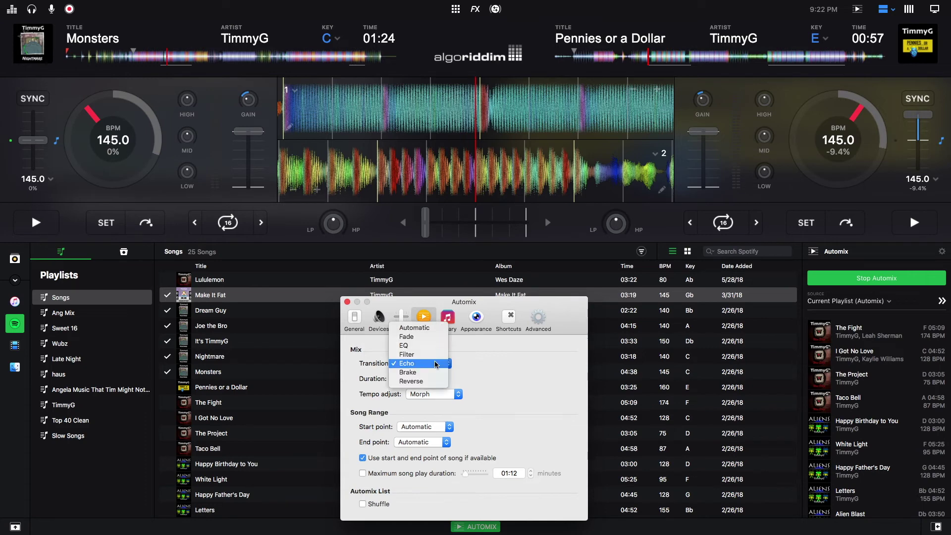
click(426, 372)
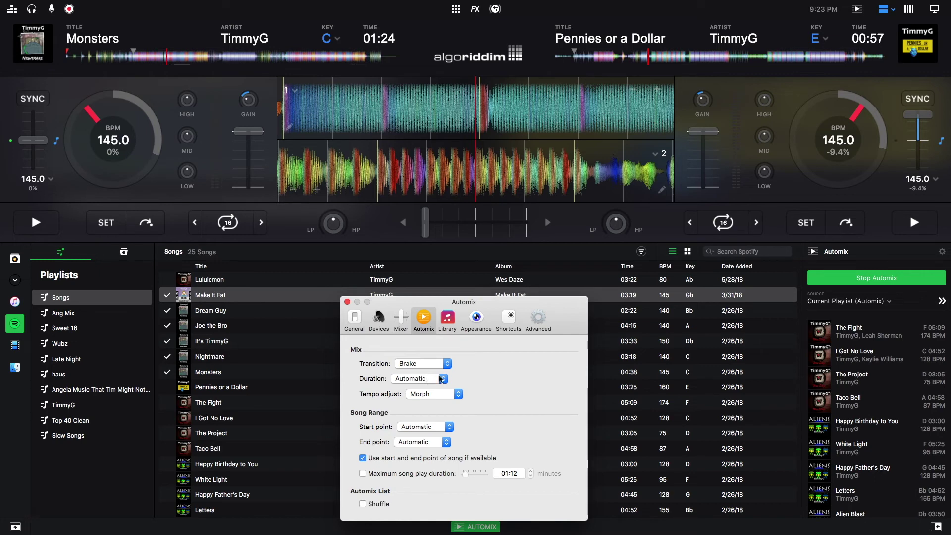
click(74, 223)
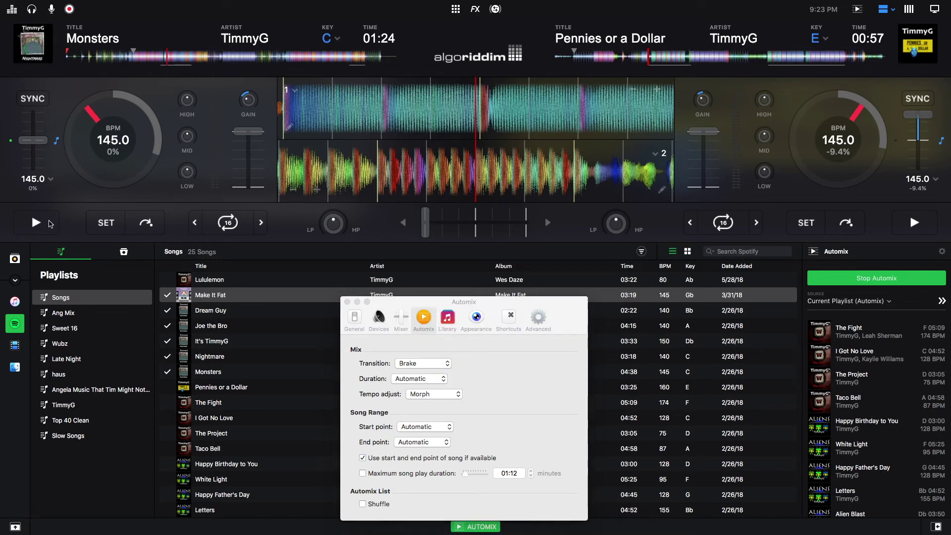
click(36, 223)
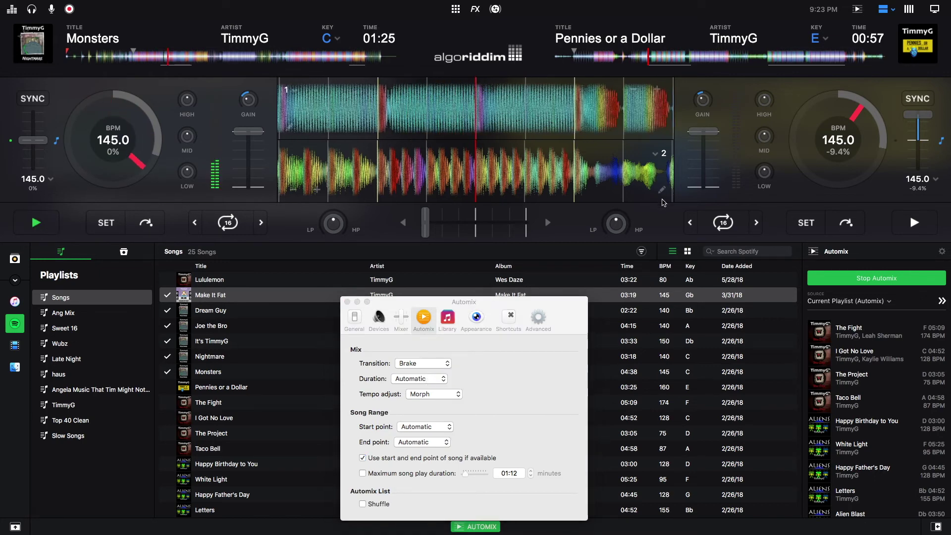
click(548, 223)
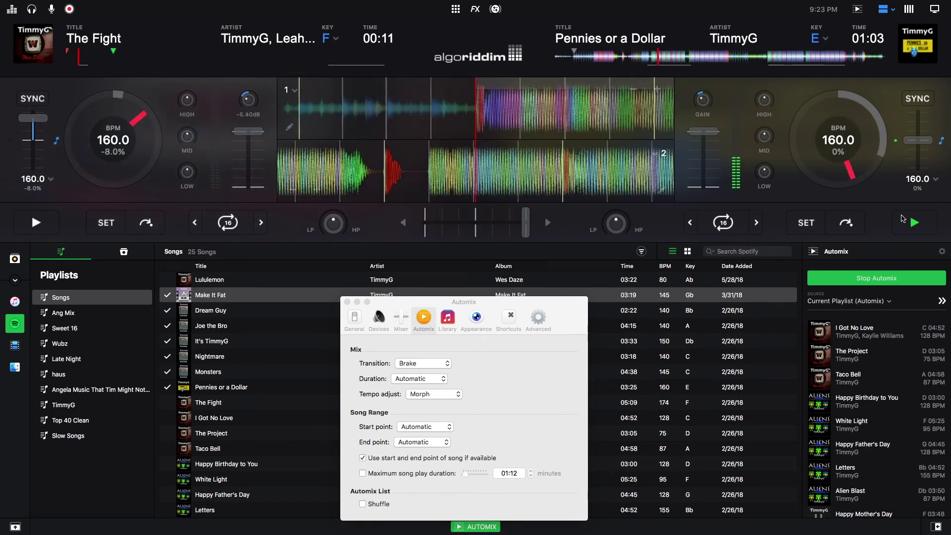
click(915, 223)
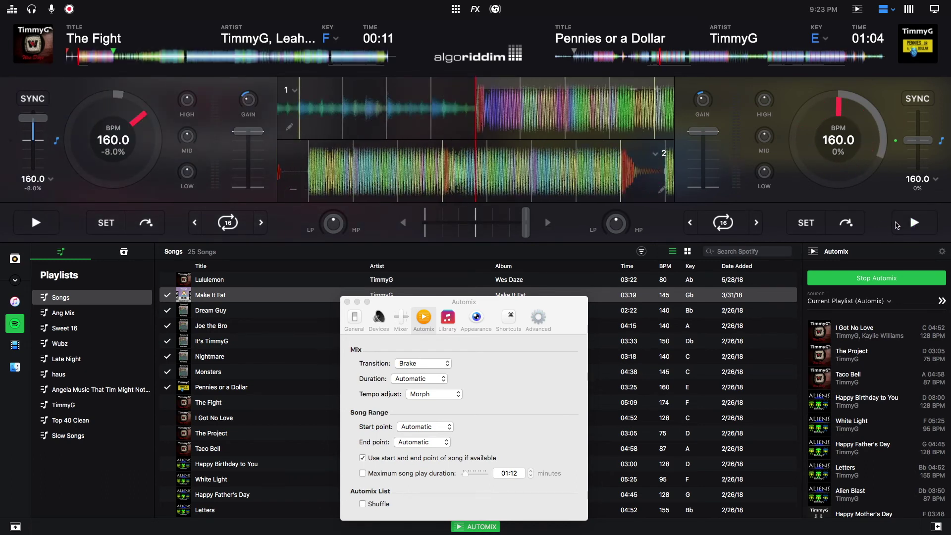
Set a Manual 8-bar duration, play deck 2 then deck 1 to test, and stop deck 1.
click(430, 380)
click(427, 388)
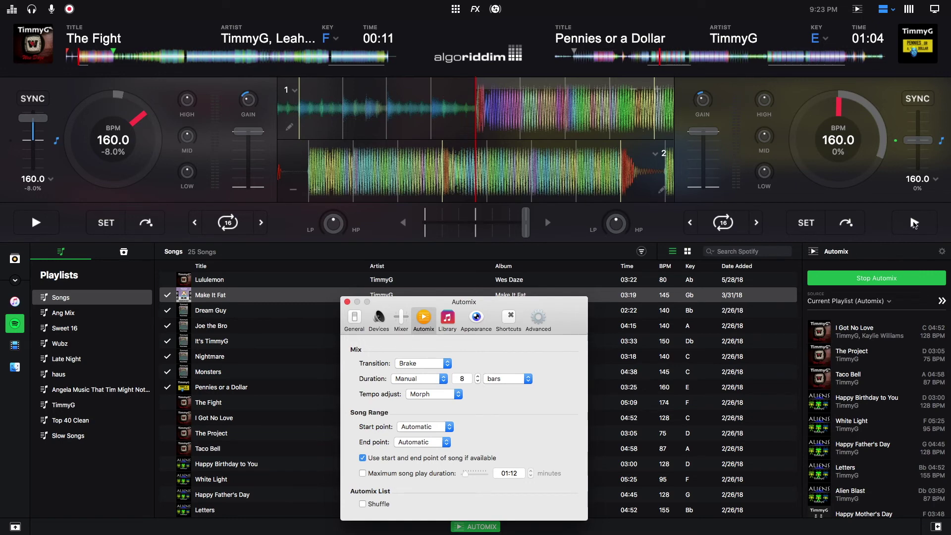
click(913, 223)
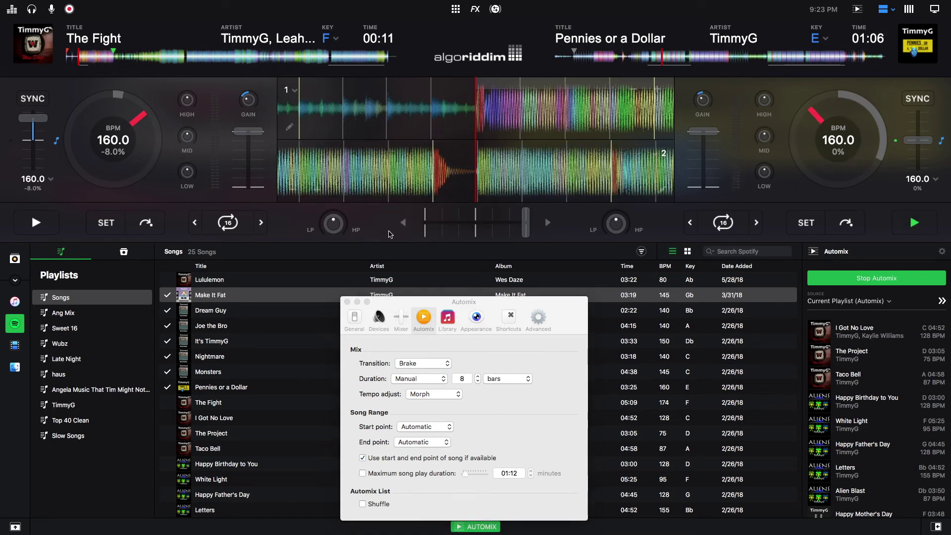
click(403, 224)
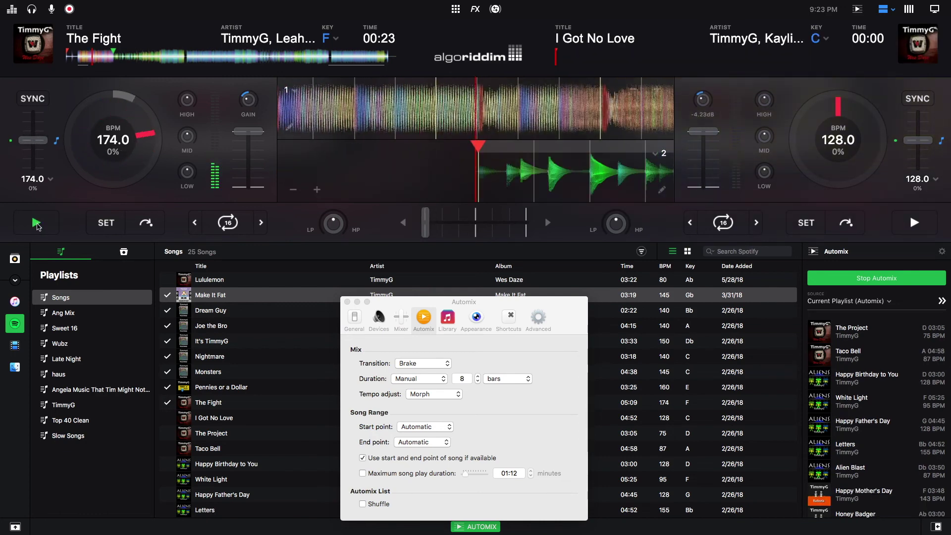
click(37, 226)
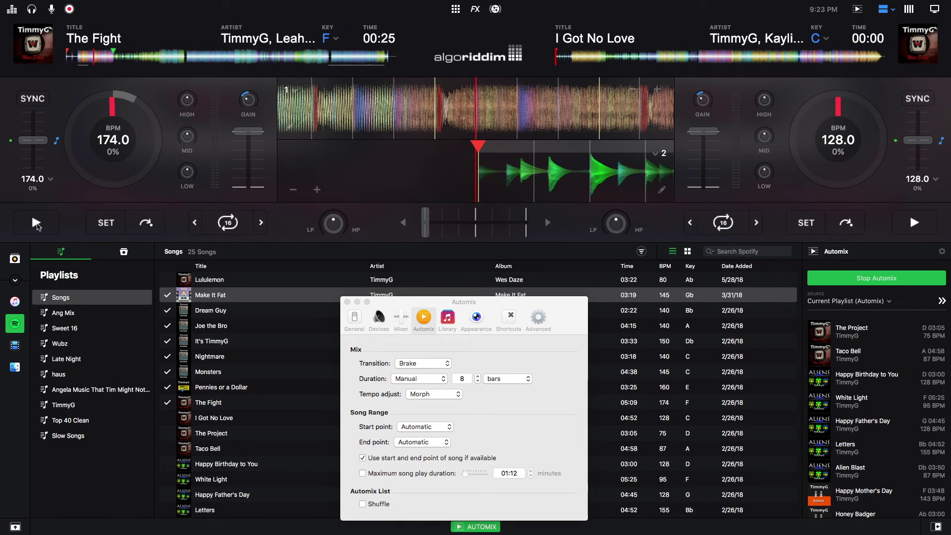
Select the Reverse transition, step the duration down to 2 bars, and play deck 1.
click(418, 364)
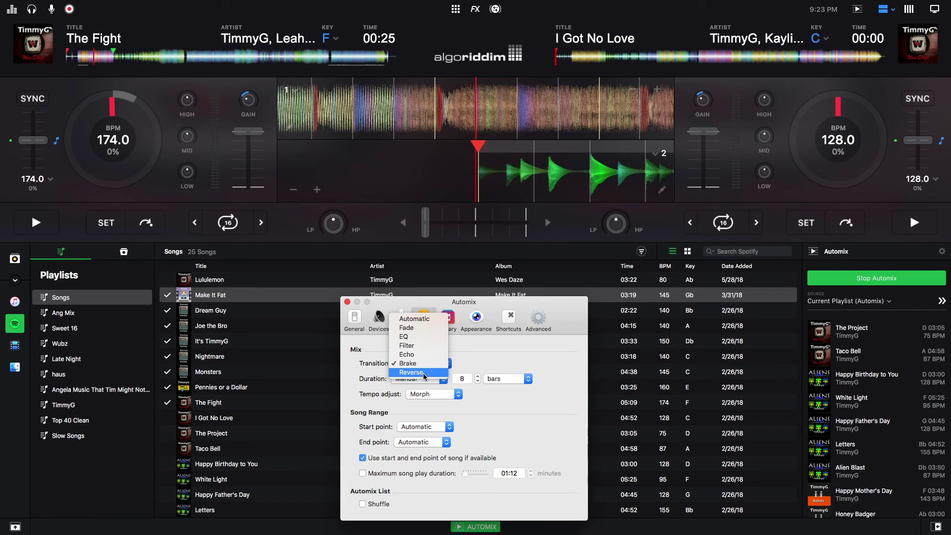
click(423, 373)
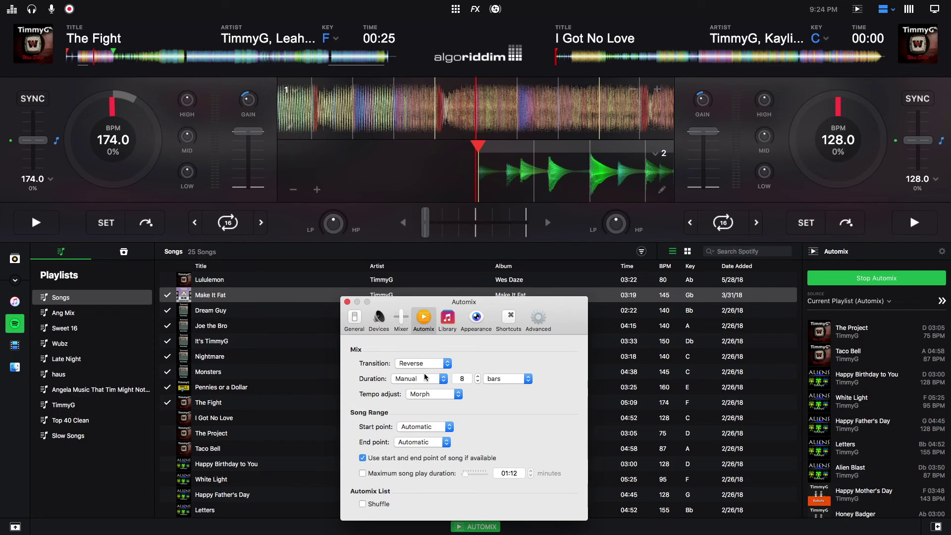
click(478, 381)
click(477, 381)
click(37, 224)
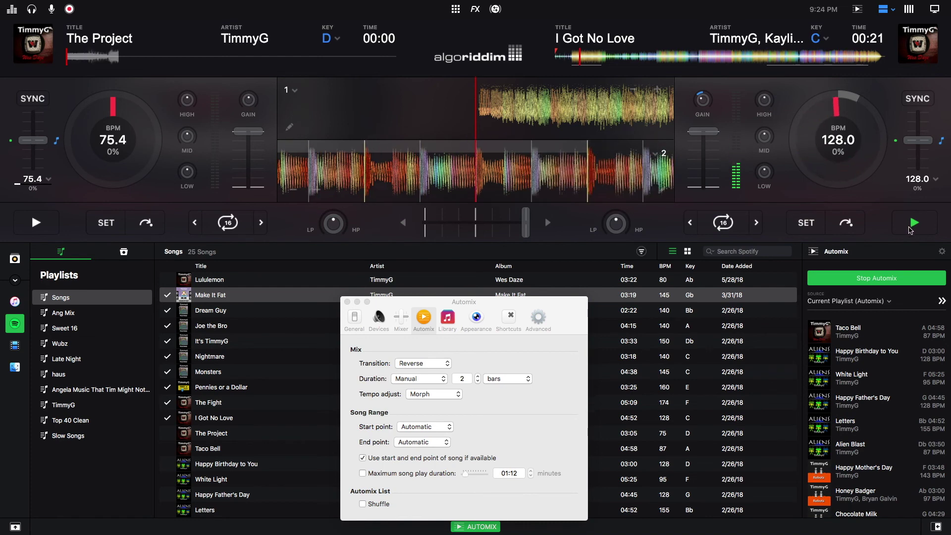
Set Automix tempo adjust to Sync.
click(428, 395)
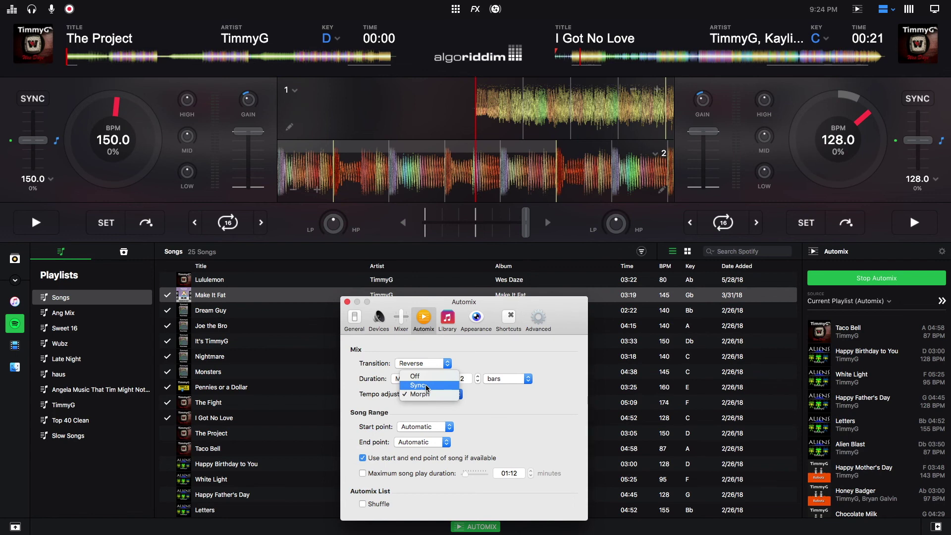
click(427, 387)
click(906, 426)
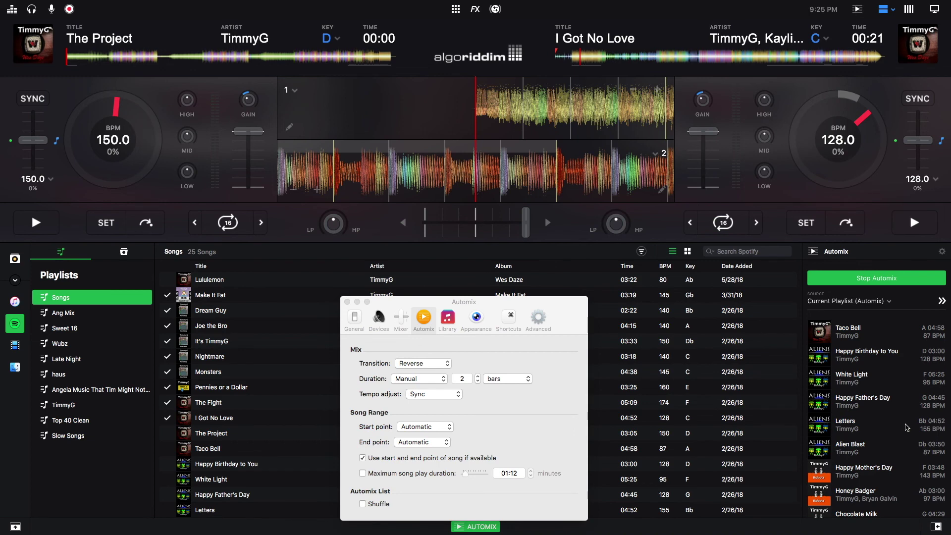
Open the haus playlist, load Space Sheep onto deck 1, and stop that deck.
click(58, 374)
drag(213, 433, 133, 70)
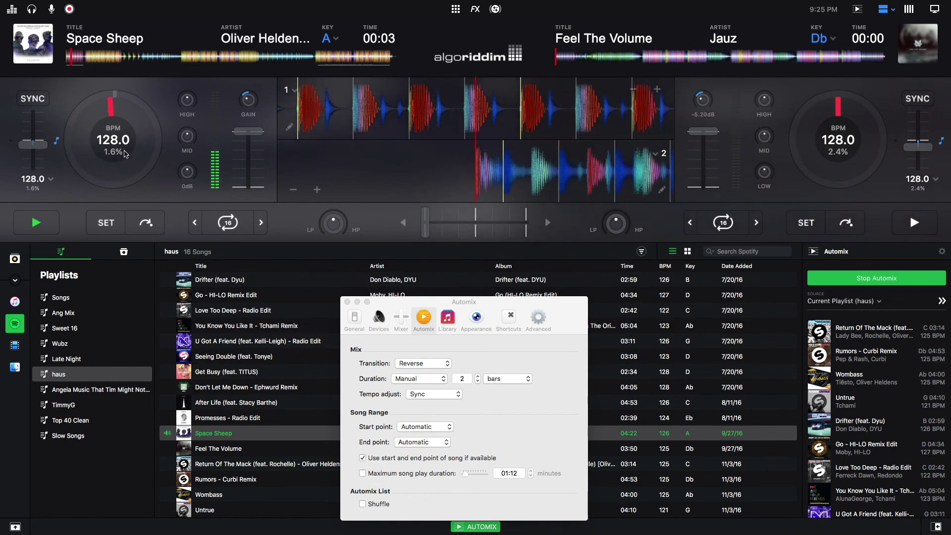
click(36, 222)
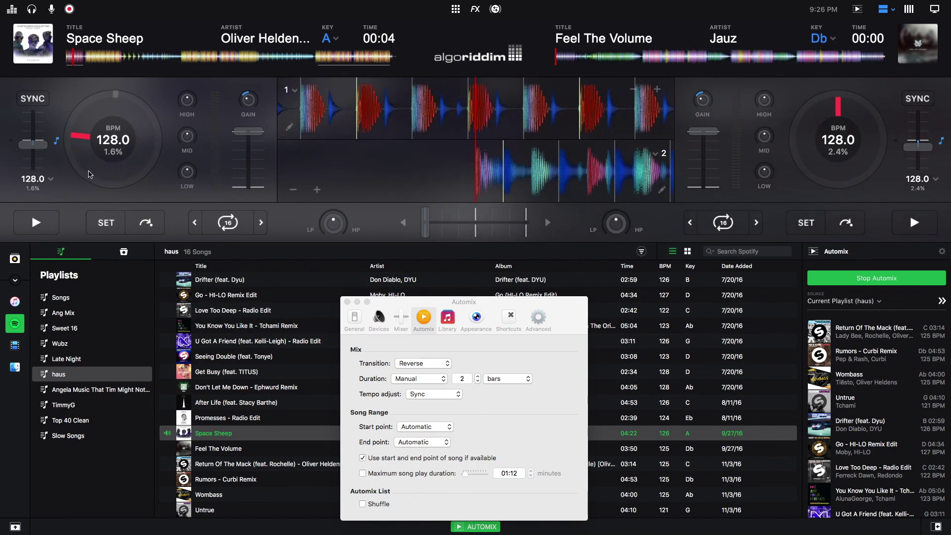